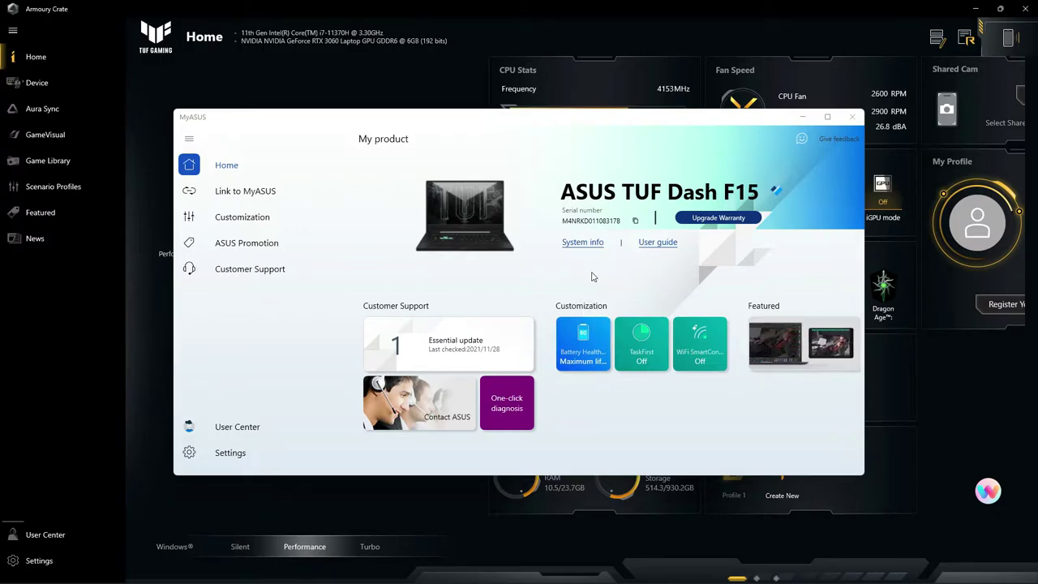
# Review the Battery Health Charging modes in MyASUS and return to the product home page
pyautogui.click(599, 347)
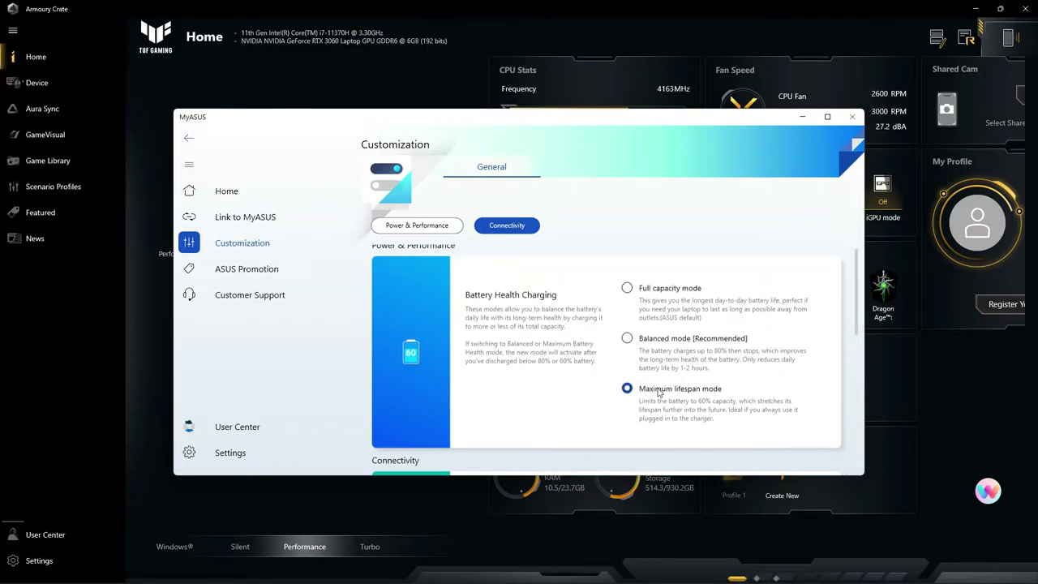
pyautogui.scroll(-1, 660, 392)
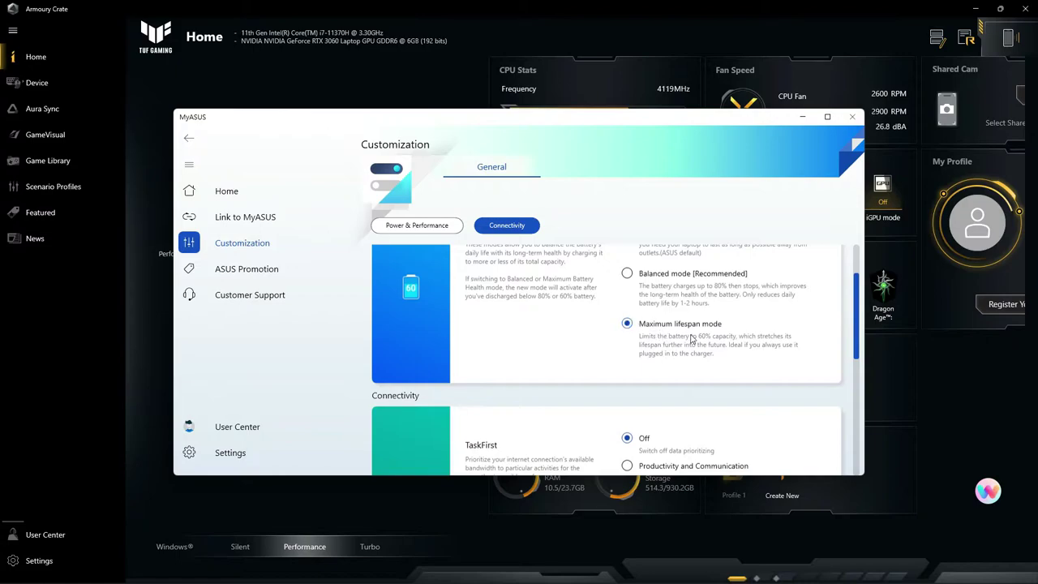
pyautogui.scroll(1, 703, 339)
pyautogui.scroll(1, 690, 357)
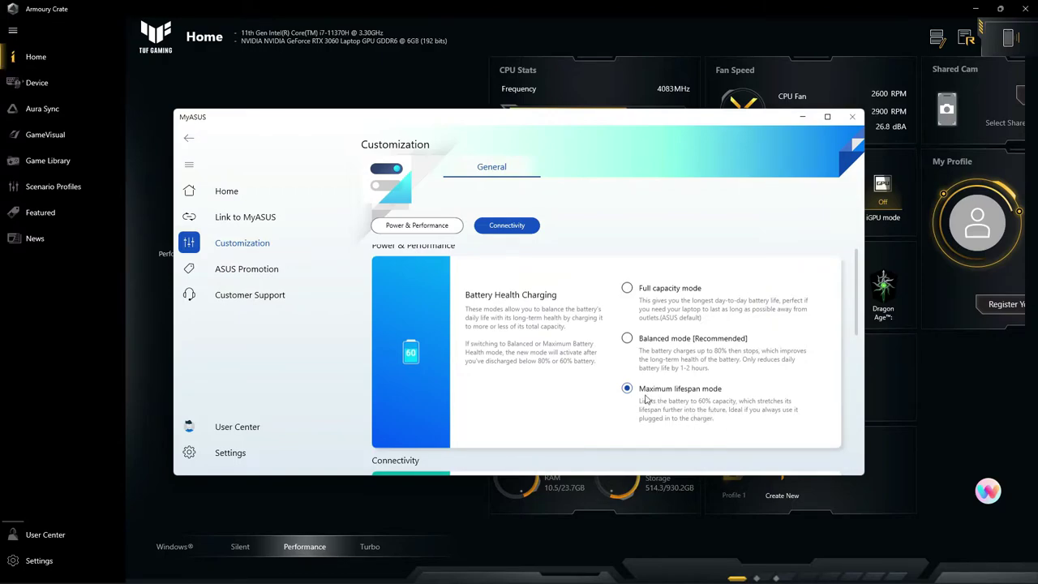
pyautogui.click(224, 191)
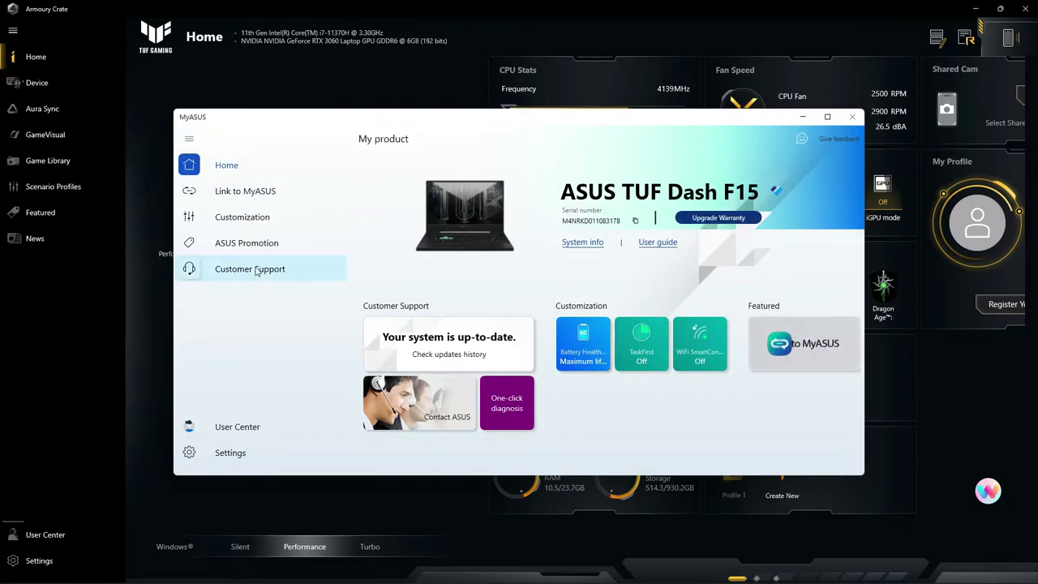
# Proceed from the MyASUS customization settings to Armoury Crate's advanced settings and close MyASUS
pyautogui.click(239, 219)
pyautogui.scroll(-10, 567, 324)
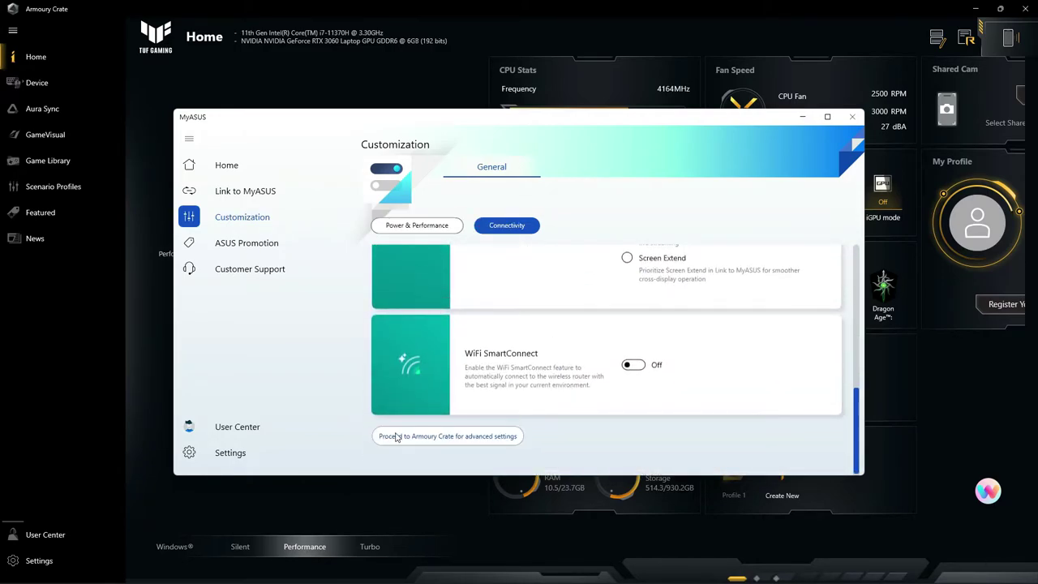
pyautogui.click(464, 447)
pyautogui.click(853, 116)
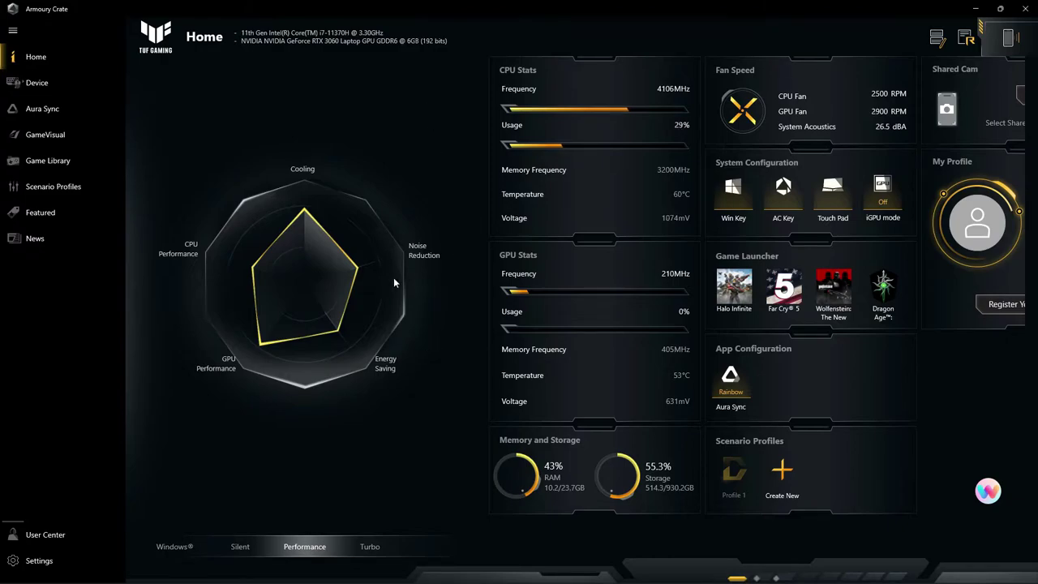
# Compare the Windows, Silent, Performance and Turbo operating modes, return to Performance, and look over the remaining Home dashboard widgets
pyautogui.click(175, 547)
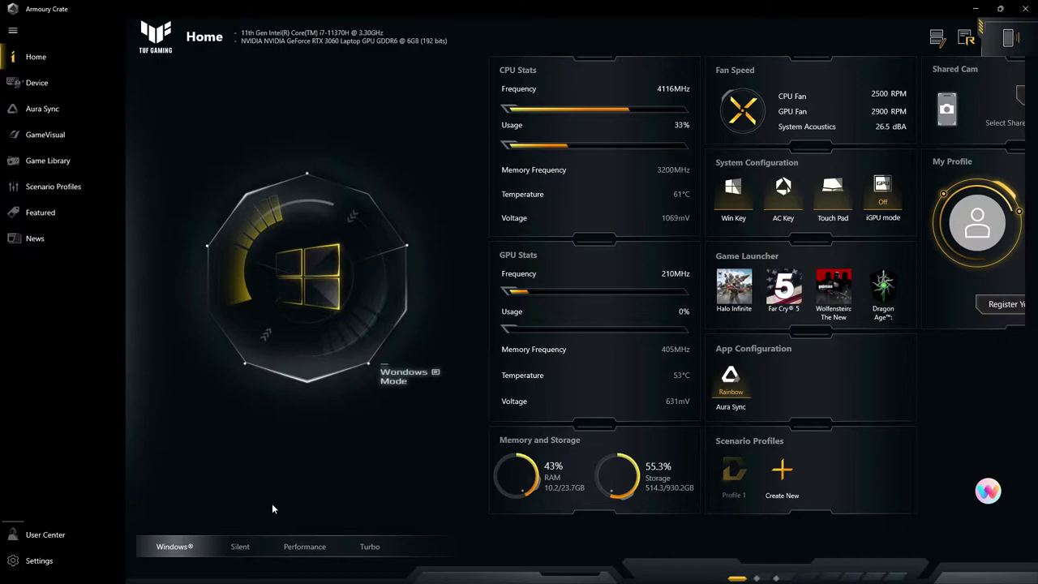
pyautogui.click(235, 547)
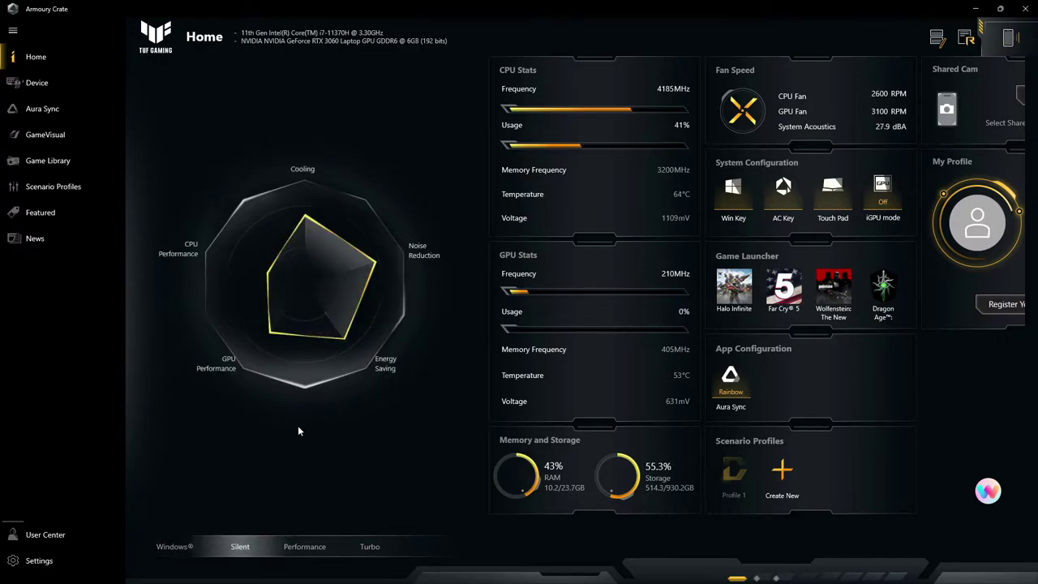
pyautogui.click(306, 550)
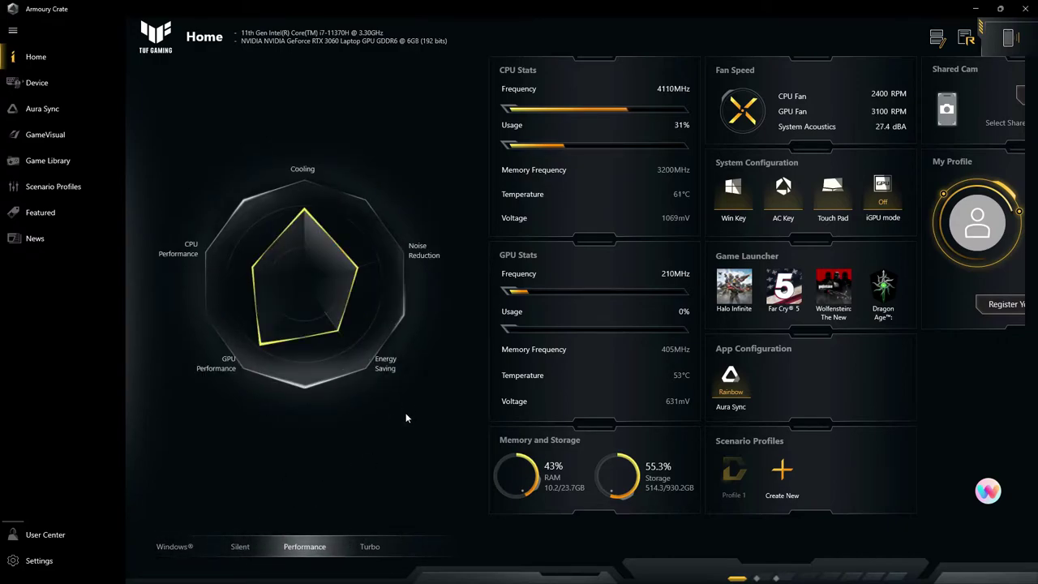
pyautogui.click(370, 546)
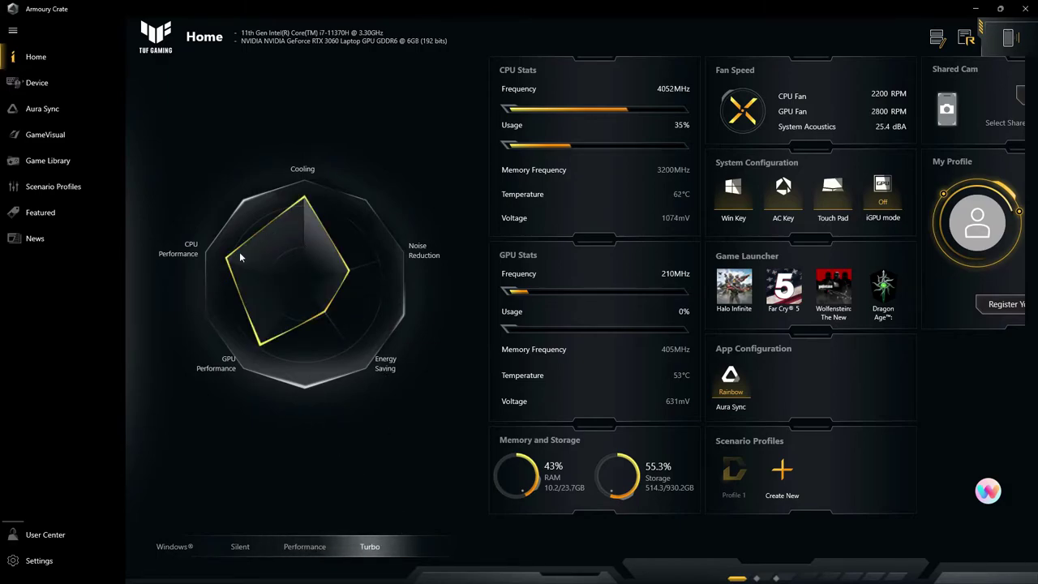
pyautogui.click(315, 549)
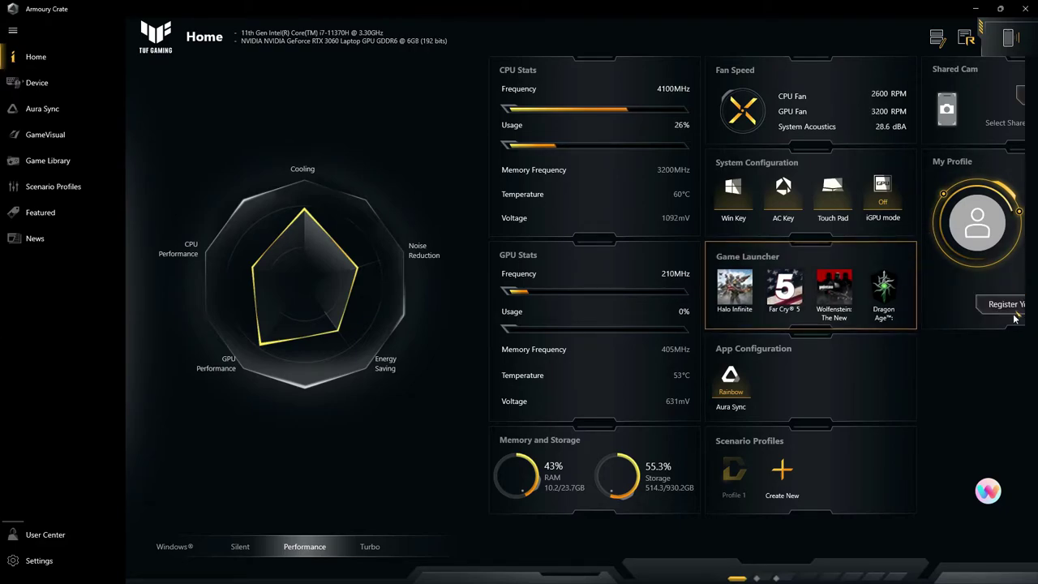
pyautogui.scroll(-2, 821, 282)
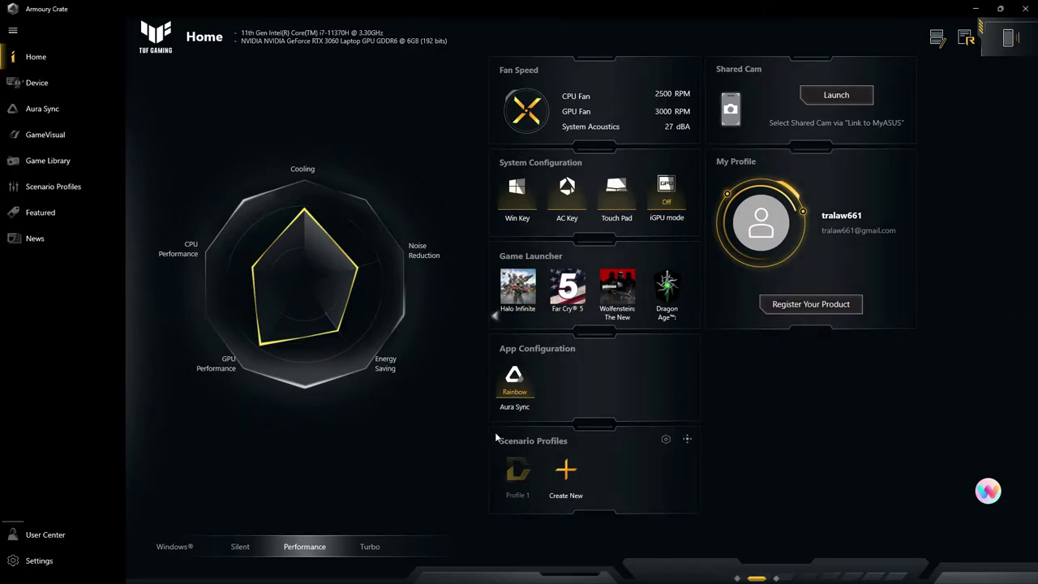
pyautogui.click(495, 318)
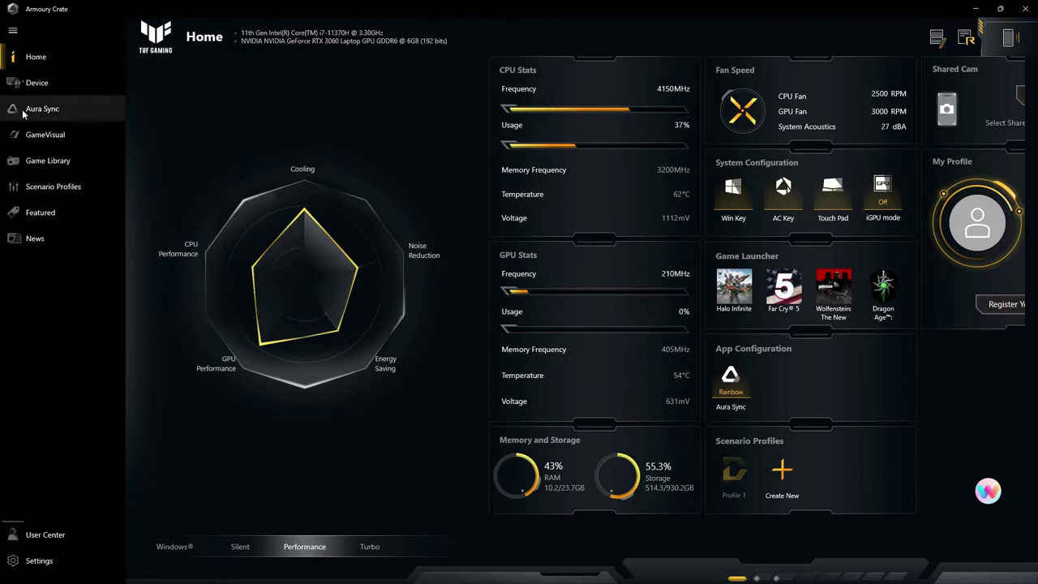
# Open the System device settings and examine the Memory, GPU Power Saving and Lighting options
pyautogui.click(35, 82)
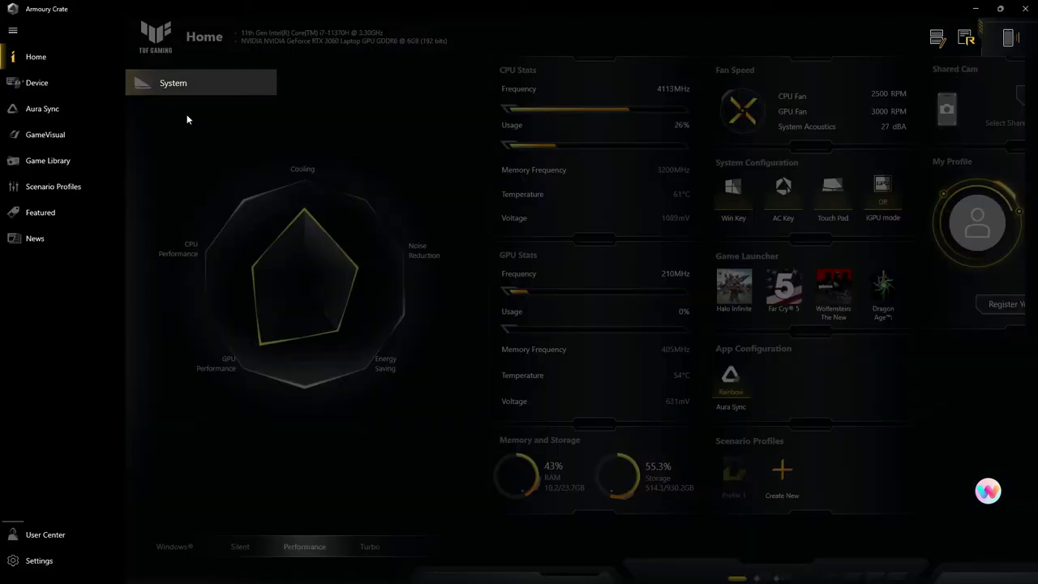
pyautogui.click(174, 84)
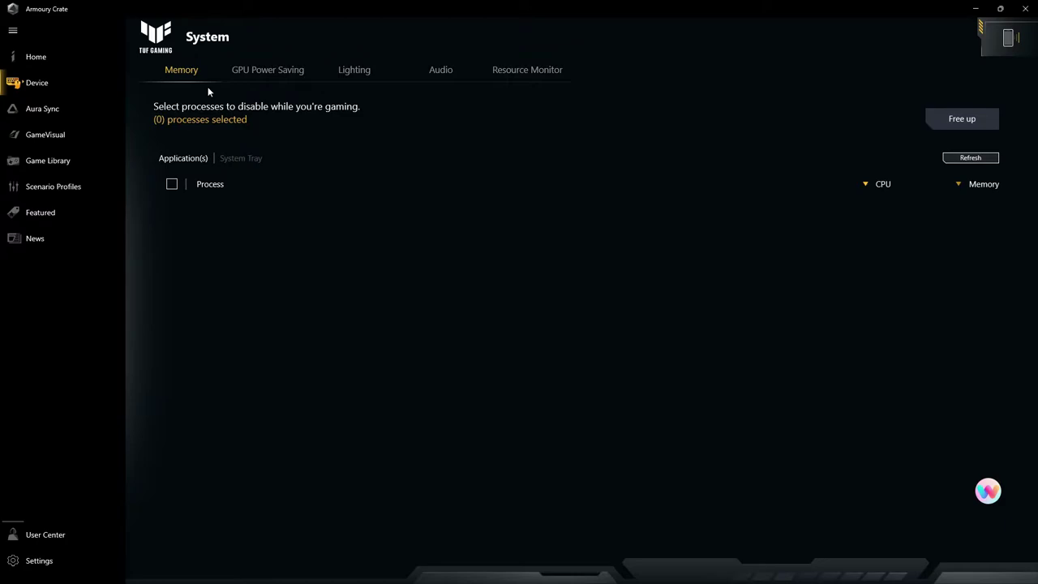
pyautogui.click(272, 73)
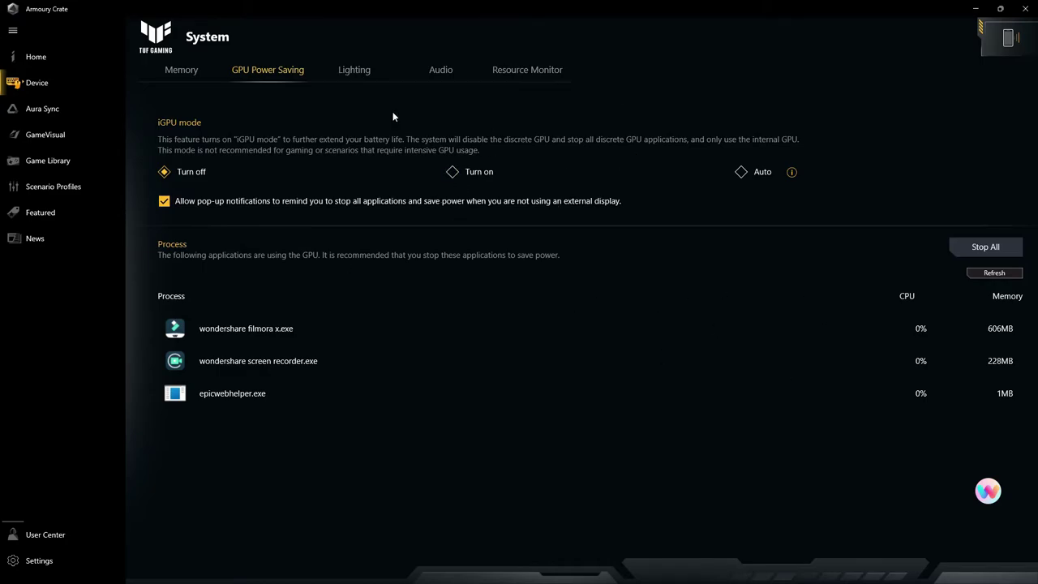
pyautogui.click(355, 71)
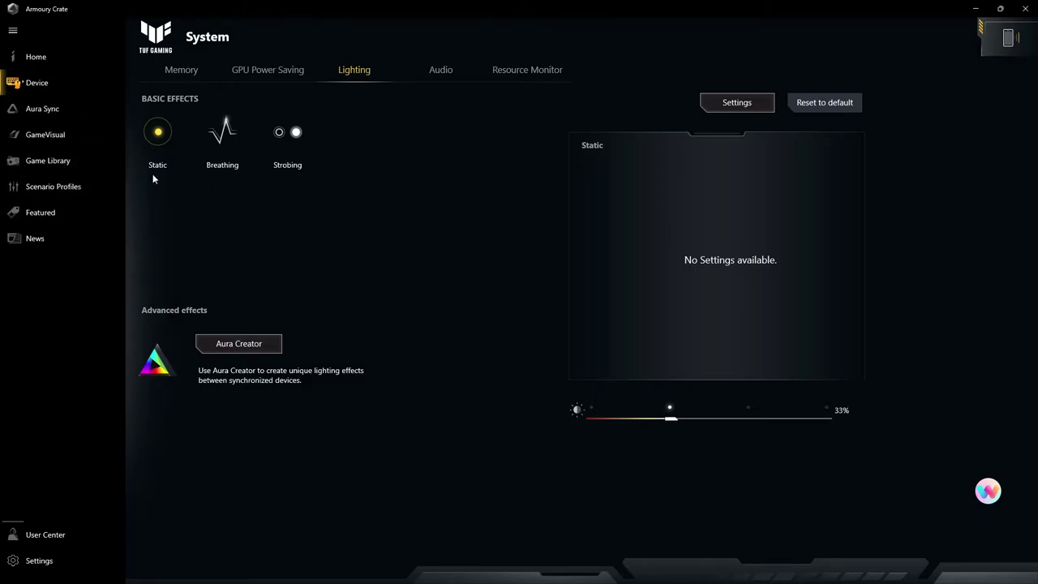
# Update the audio component driver in the System audio settings and try to turn on Two-Way AI Noise Cancelation
pyautogui.click(441, 71)
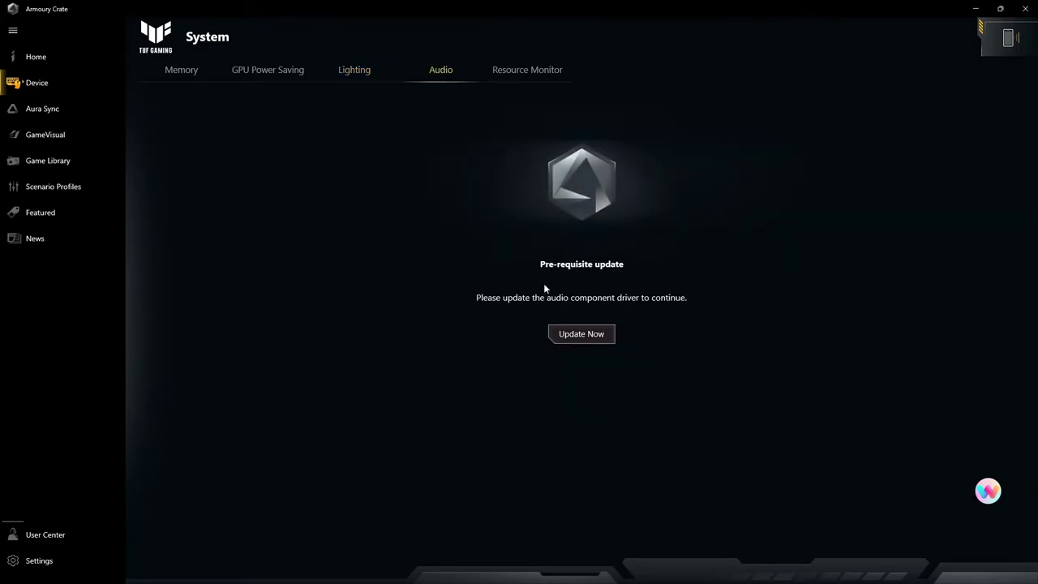
pyautogui.click(593, 333)
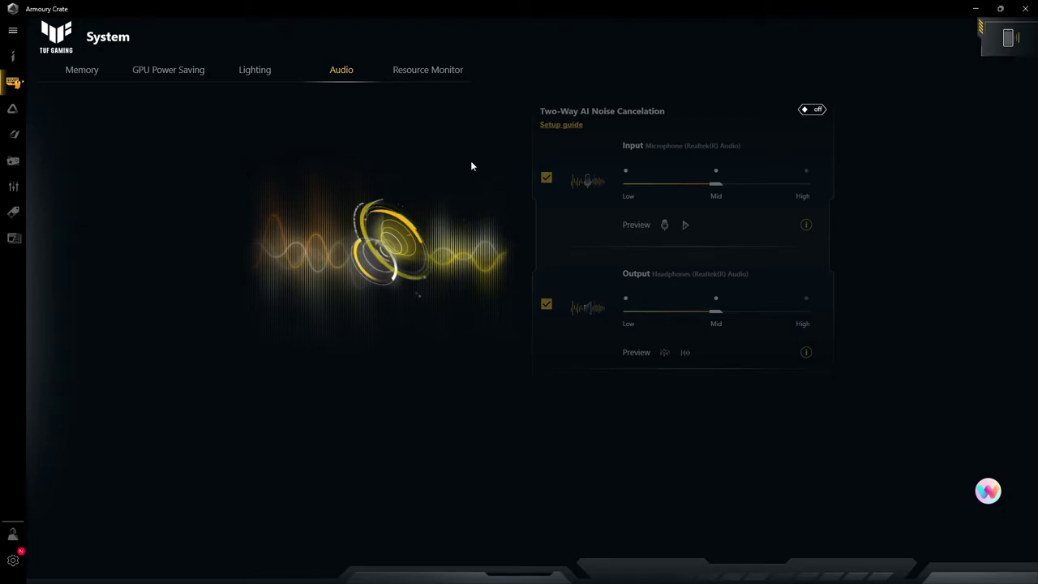
pyautogui.click(809, 112)
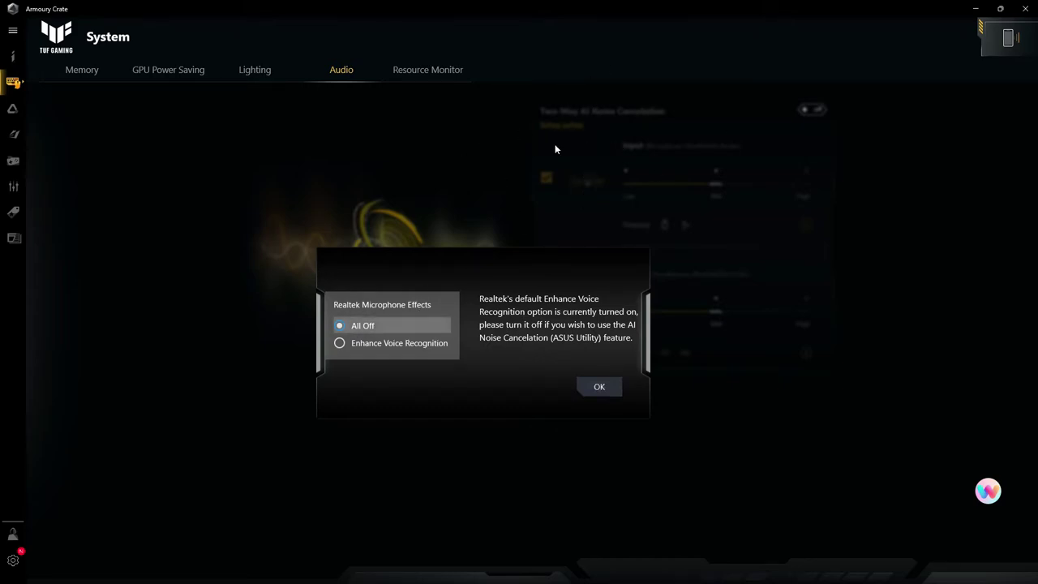
# In Realtek Audio Console, set Microphone Effects to All Off for both Microphone and Microphone Array, check the Headphones settings, and close the console
pyautogui.click(598, 389)
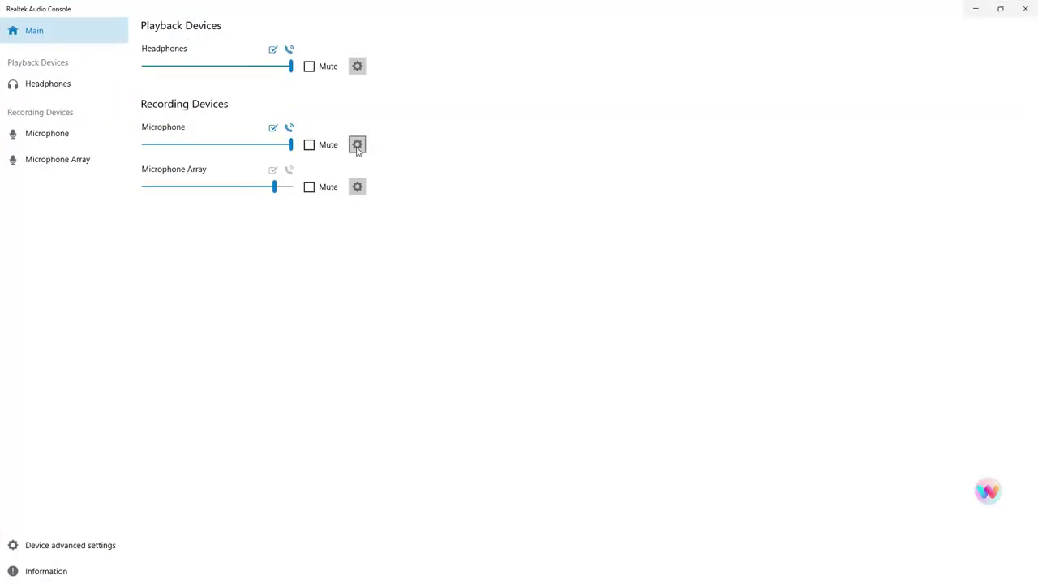
pyautogui.click(356, 145)
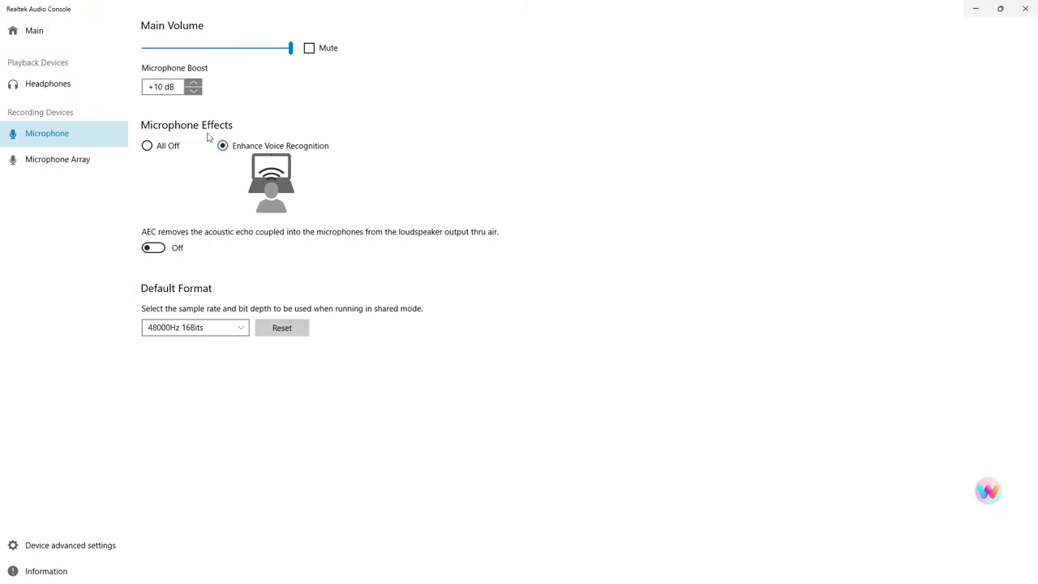
pyautogui.click(147, 146)
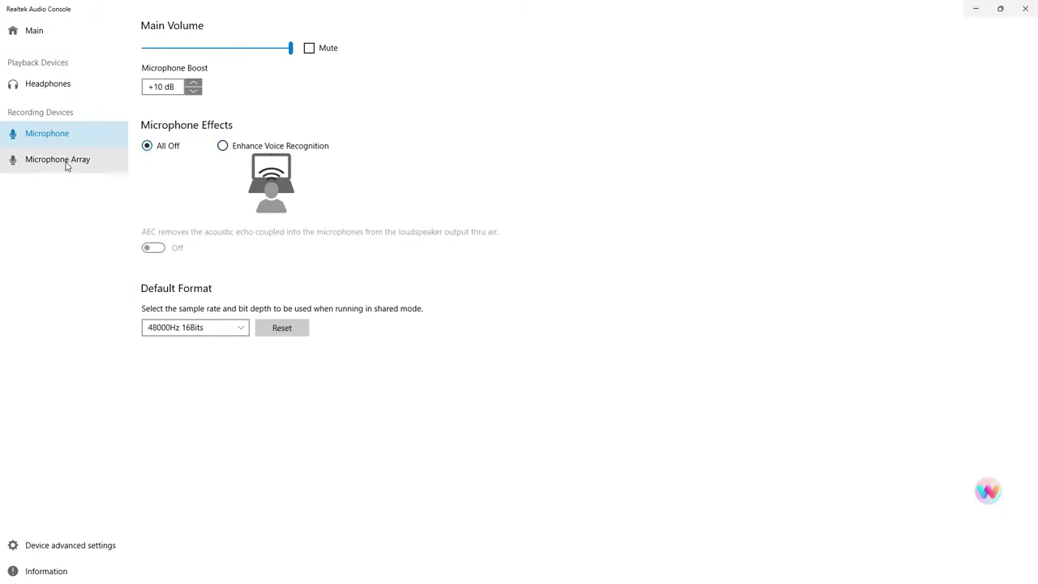
pyautogui.click(67, 163)
pyautogui.click(148, 146)
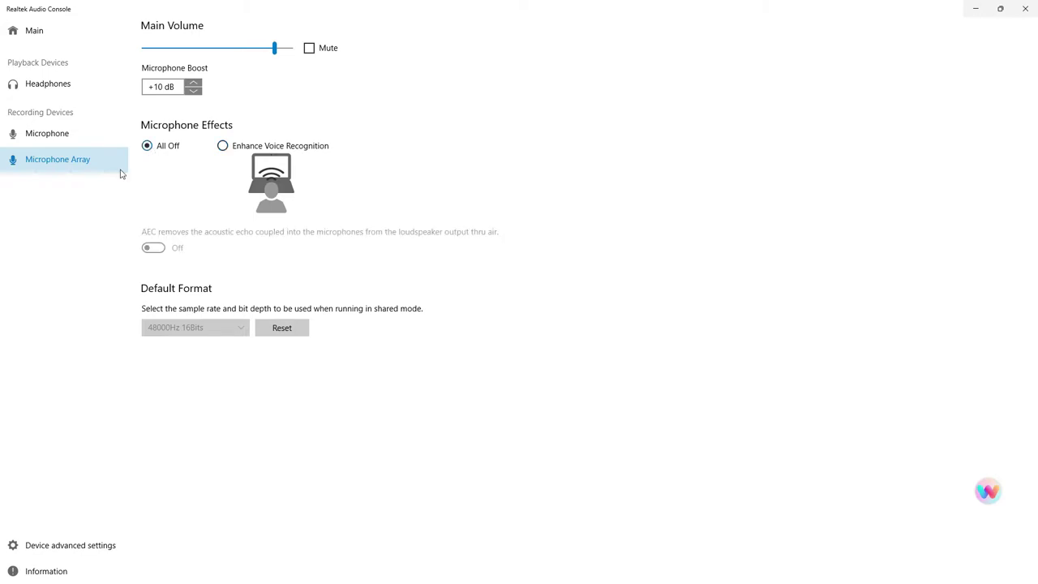
pyautogui.click(48, 86)
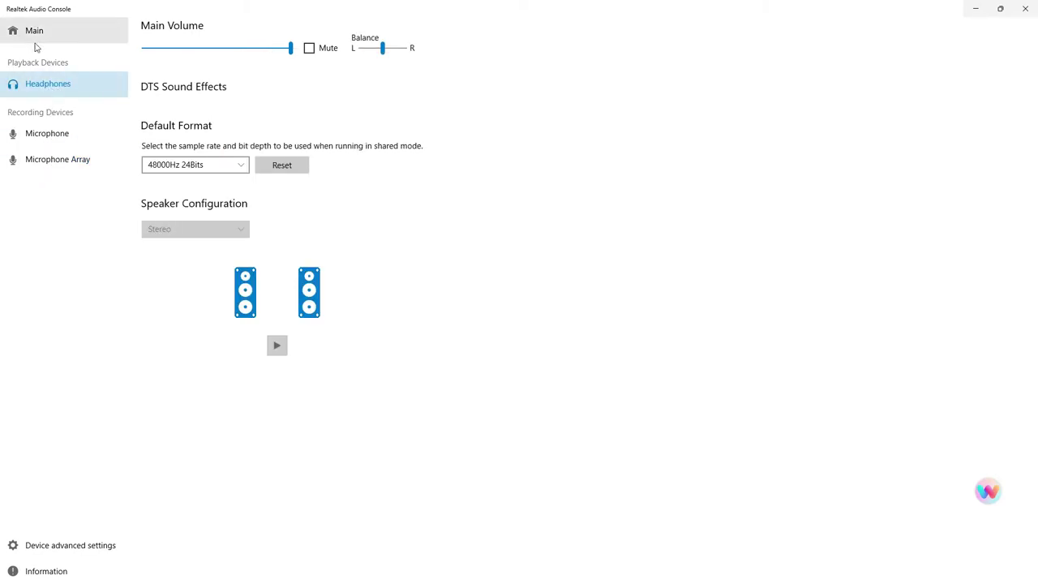
pyautogui.click(1025, 8)
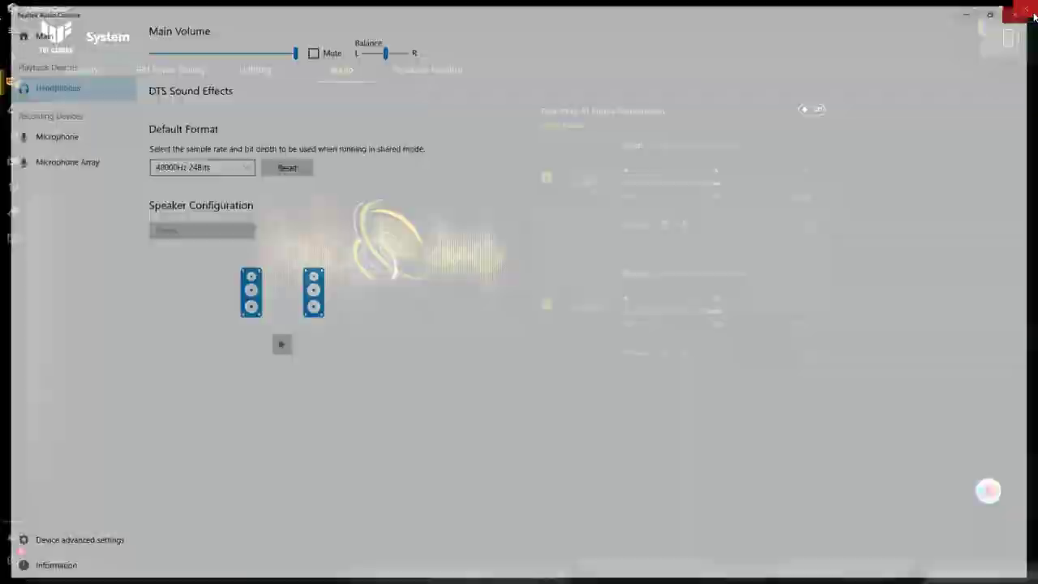
# Turn on Two-Way AI Noise Cancelation and read the information tips for its input and output previews
pyautogui.click(811, 111)
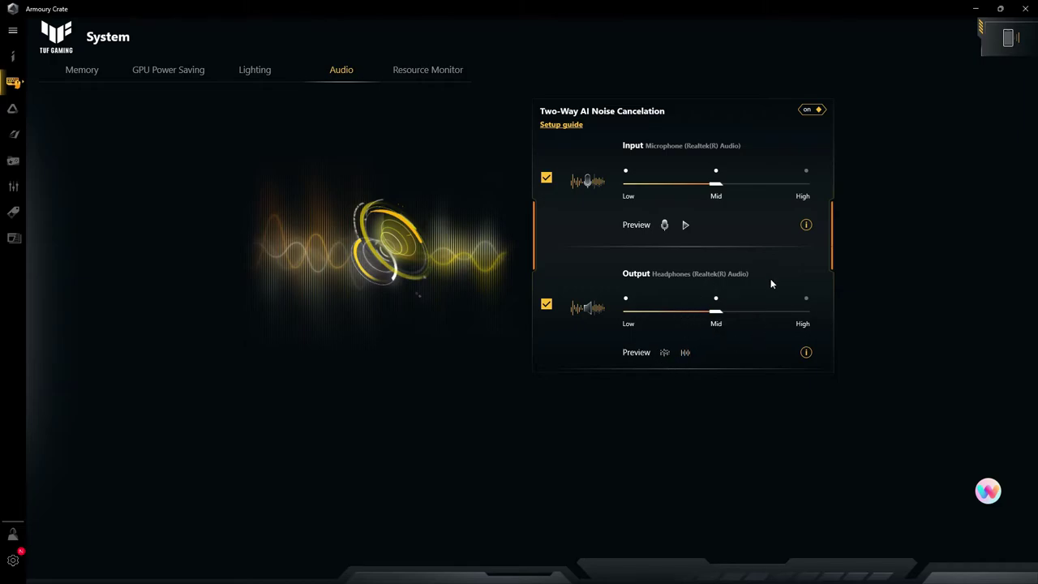
pyautogui.moveTo(806, 355)
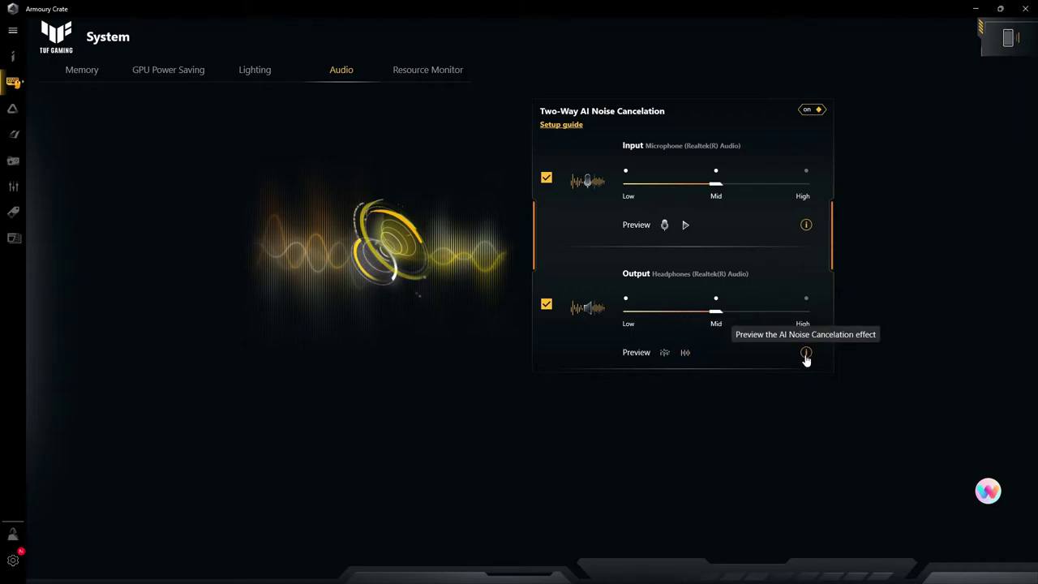
pyautogui.moveTo(807, 226)
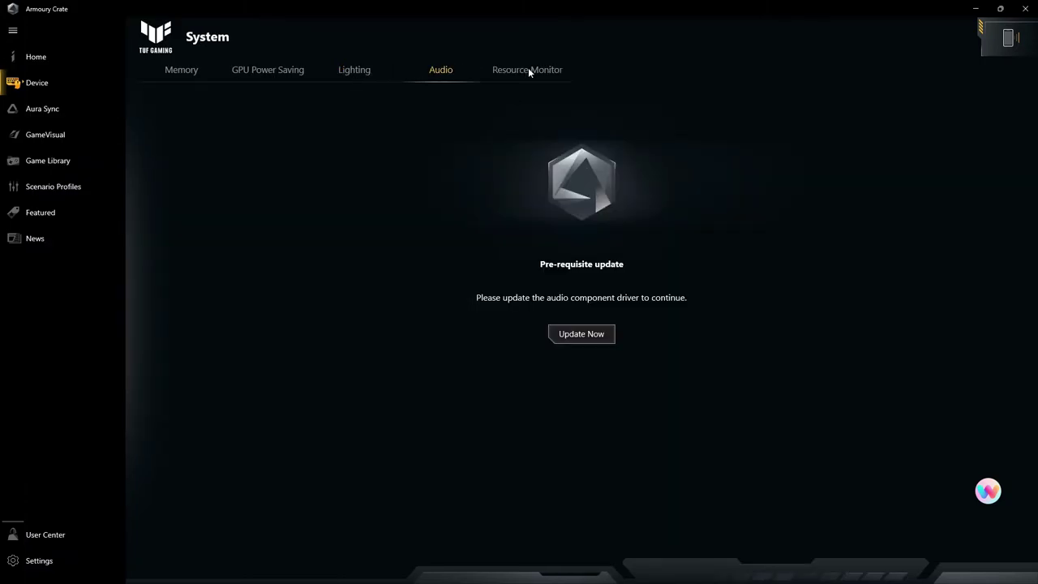
# Open the Resource Monitor and examine the usage graph and the CPU frequency, temperature and usage statistics
pyautogui.click(528, 69)
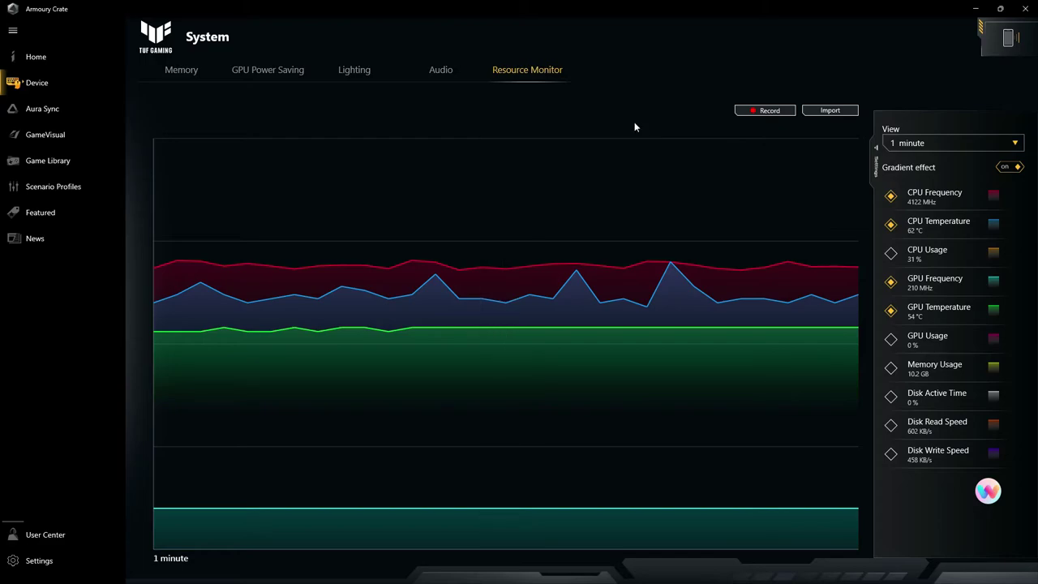
pyautogui.moveTo(694, 158)
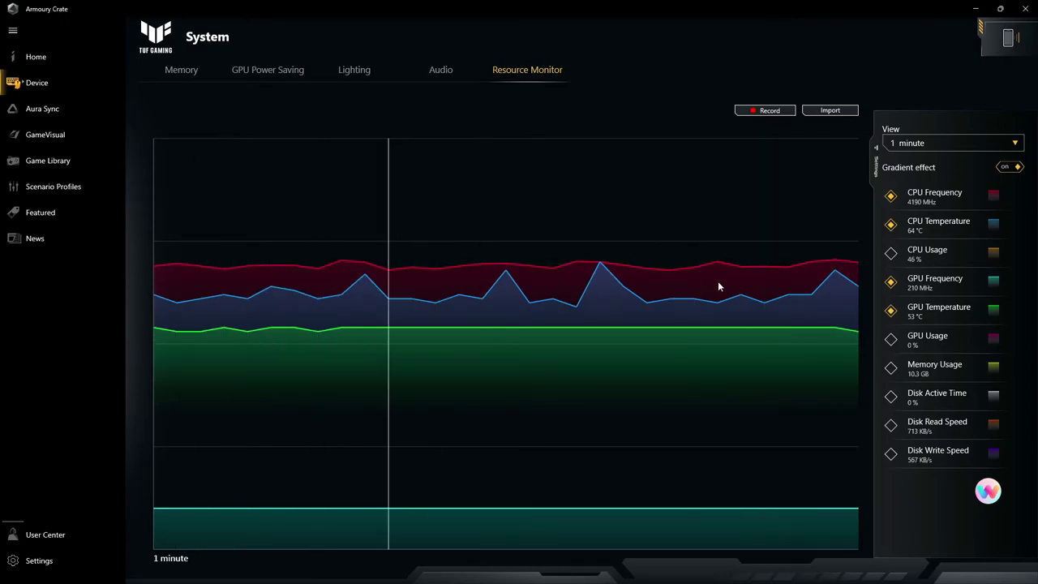
pyautogui.moveTo(697, 271)
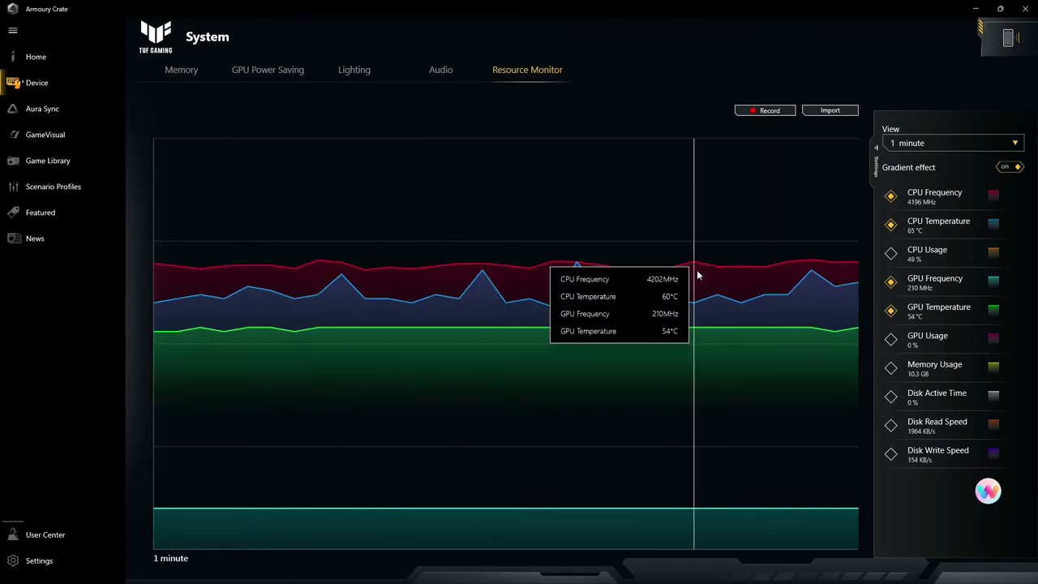
pyautogui.moveTo(938, 196)
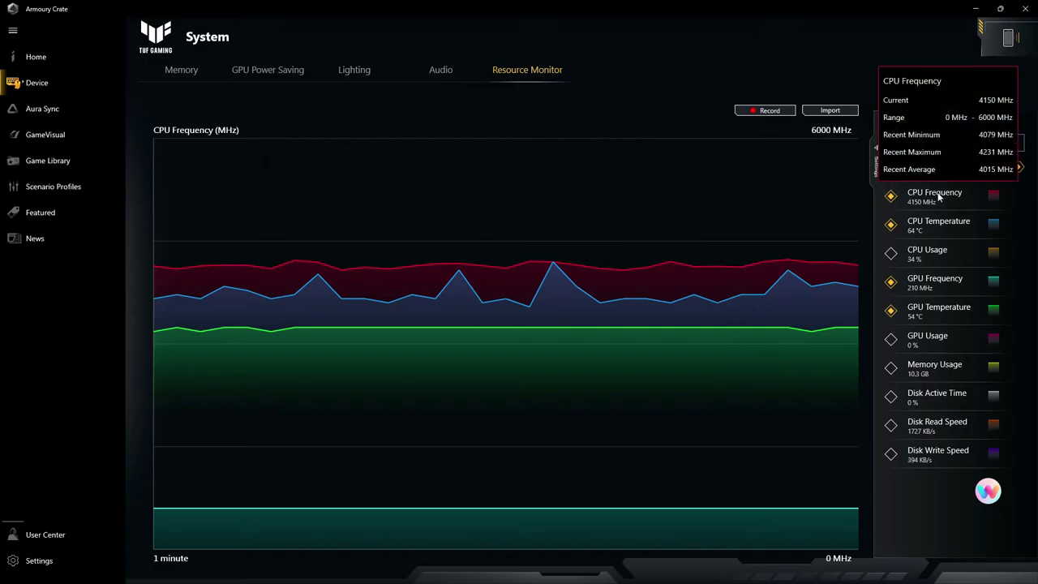
pyautogui.moveTo(936, 221)
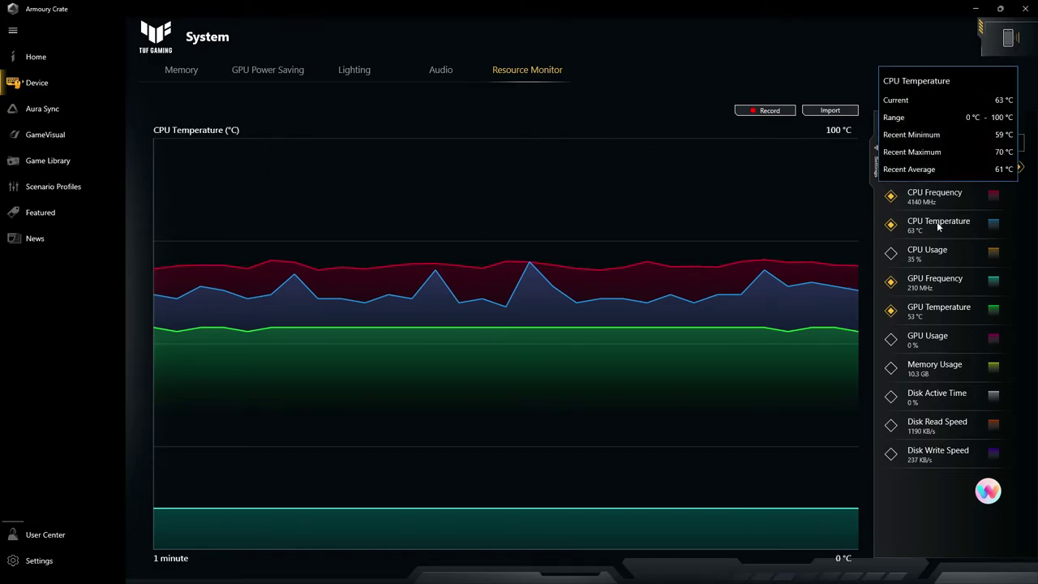
pyautogui.moveTo(941, 255)
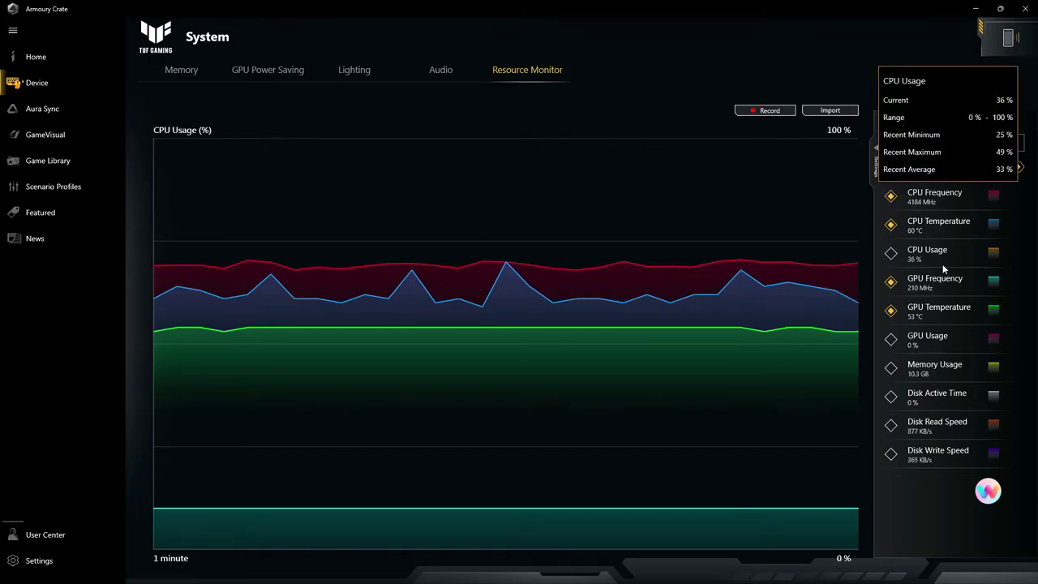
# Examine the GPU frequency and GPU usage statistics in the Resource Monitor and view the Aura Sync devices
pyautogui.moveTo(946, 283)
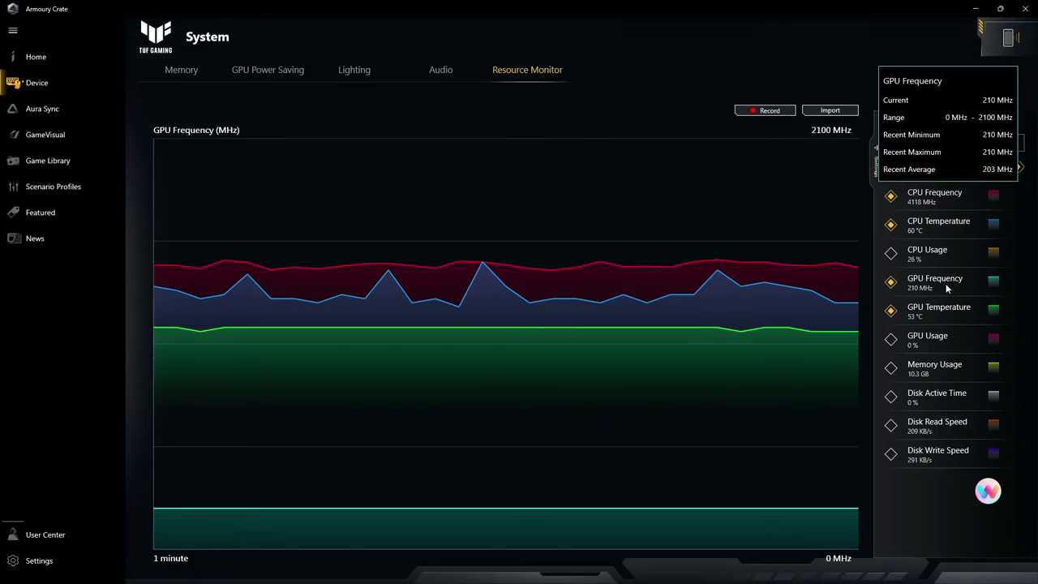
pyautogui.moveTo(945, 305)
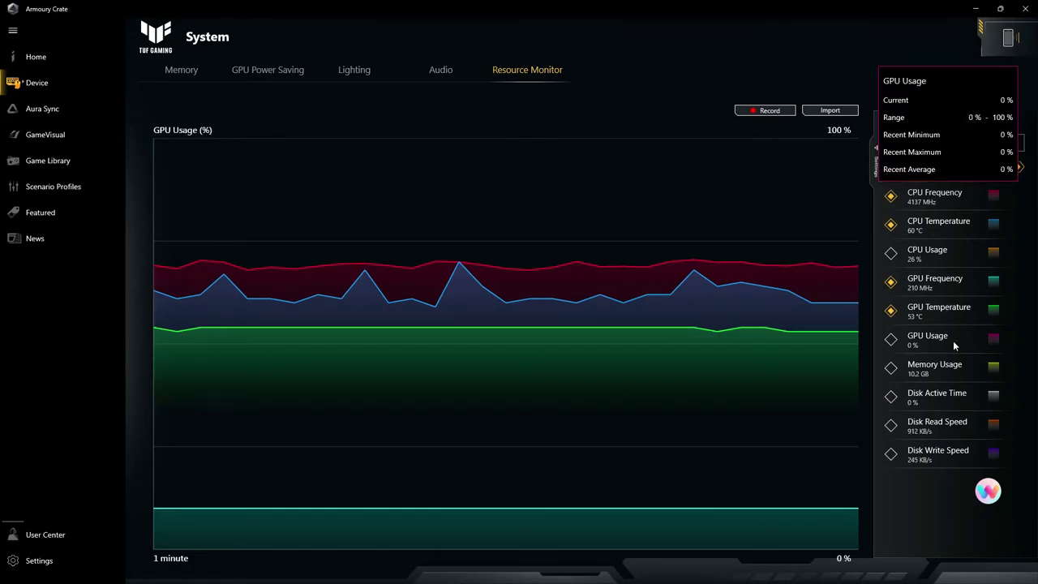
pyautogui.click(32, 112)
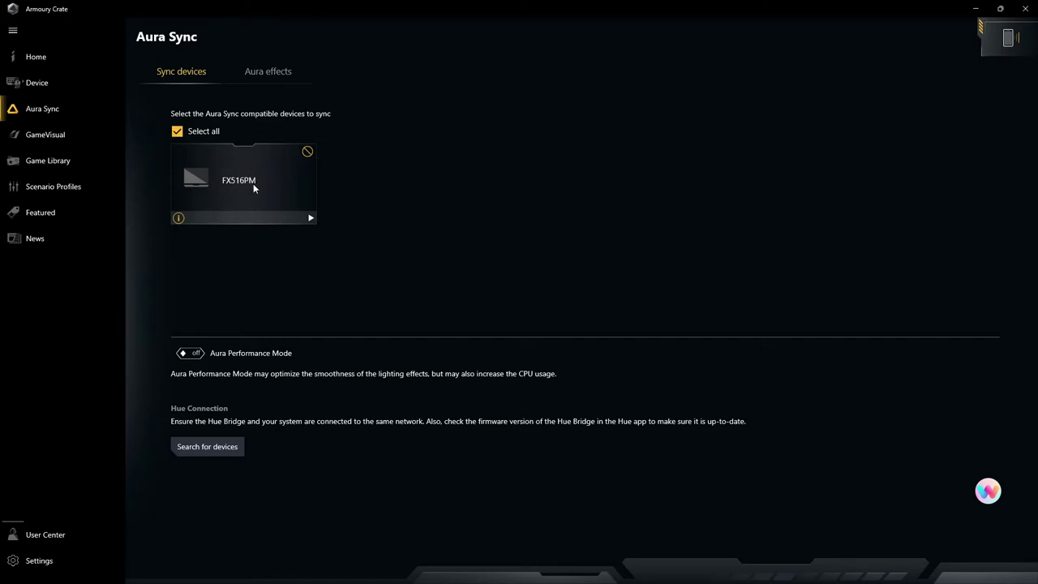
# View the laptop's Lighting settings, open Aura Creator to check for available devices, and close it again
pyautogui.click(60, 84)
pyautogui.click(167, 83)
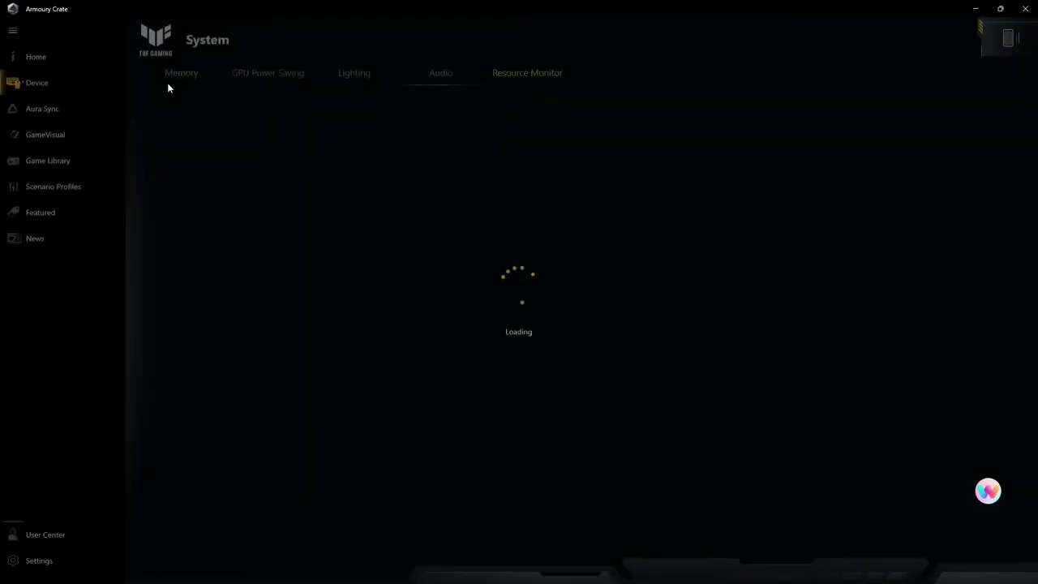
pyautogui.click(341, 70)
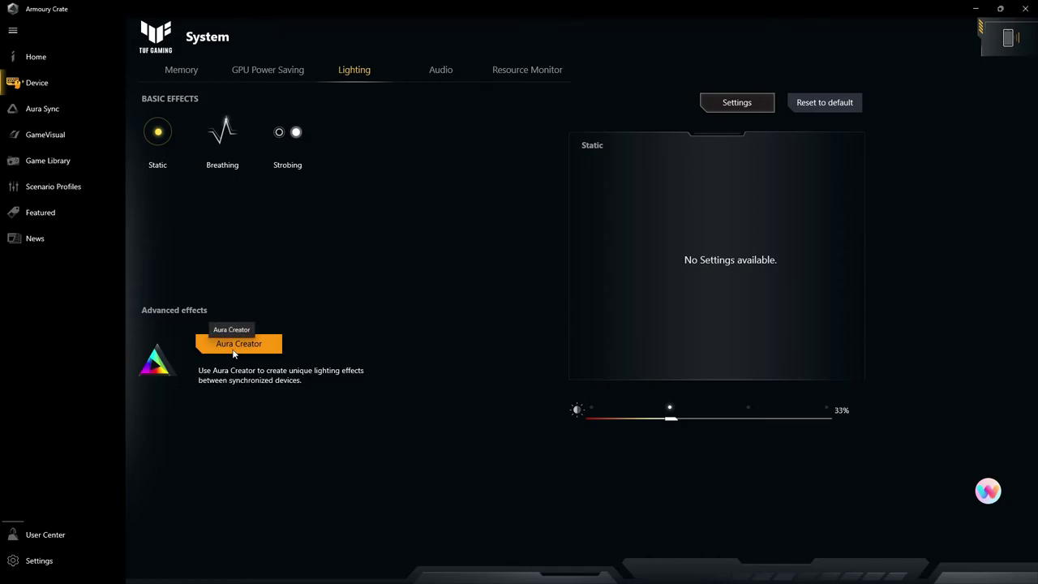
pyautogui.click(44, 113)
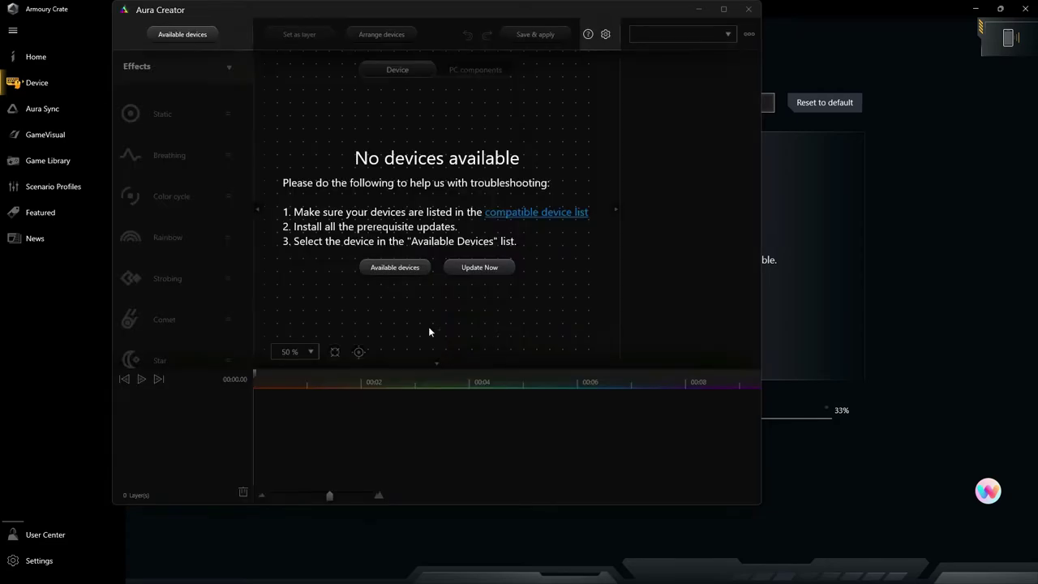
pyautogui.click(746, 10)
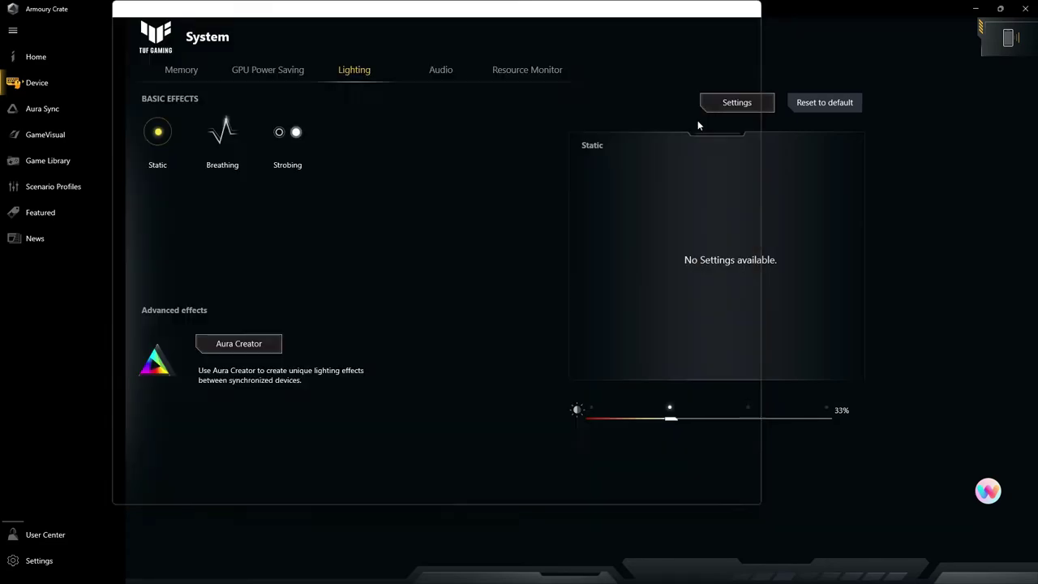
# Try the Strobing basic lighting effect and set the laptop's lighting to Breathing
pyautogui.click(289, 145)
pyautogui.click(226, 137)
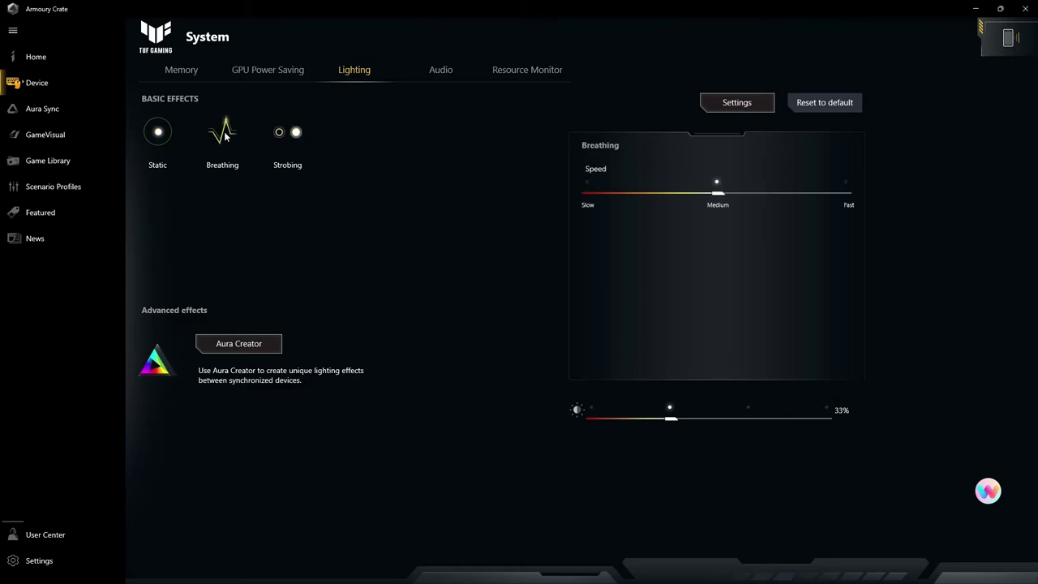
# Glance at the GameVisual page and return to Aura Sync to review its sync devices and Aura Performance Mode
pyautogui.click(116, 132)
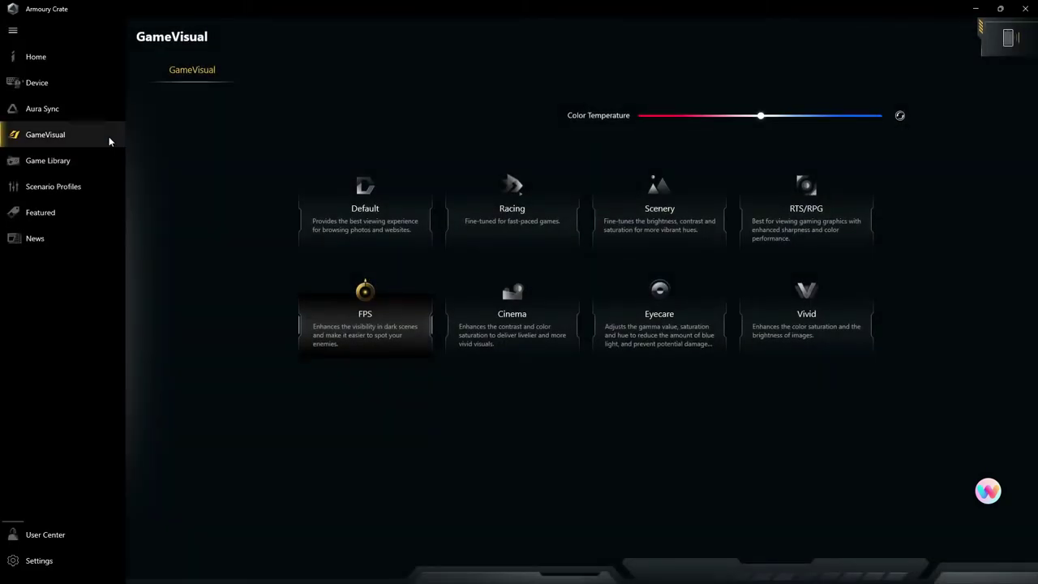
pyautogui.click(43, 108)
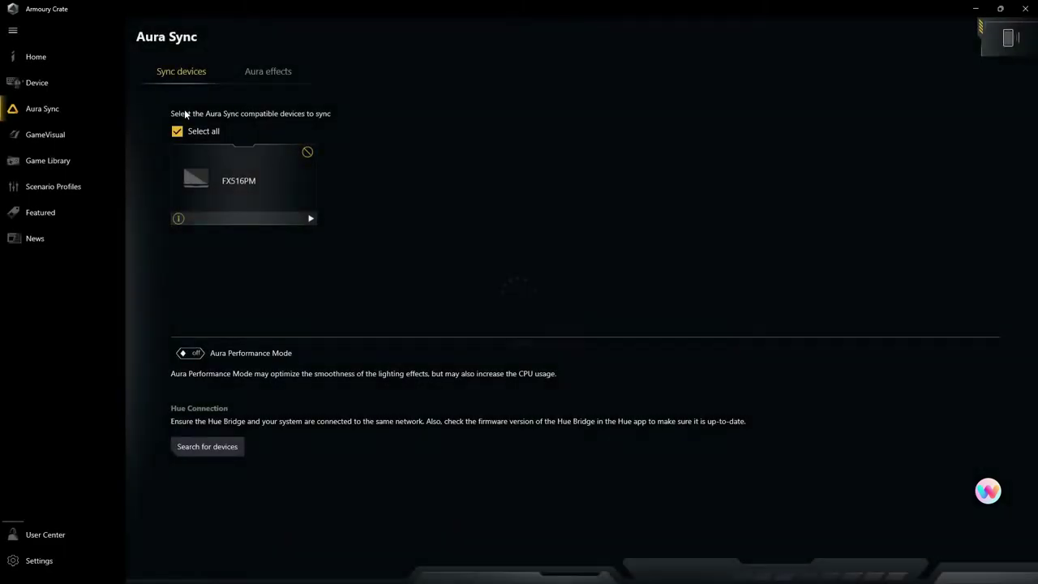
pyautogui.moveTo(46, 89)
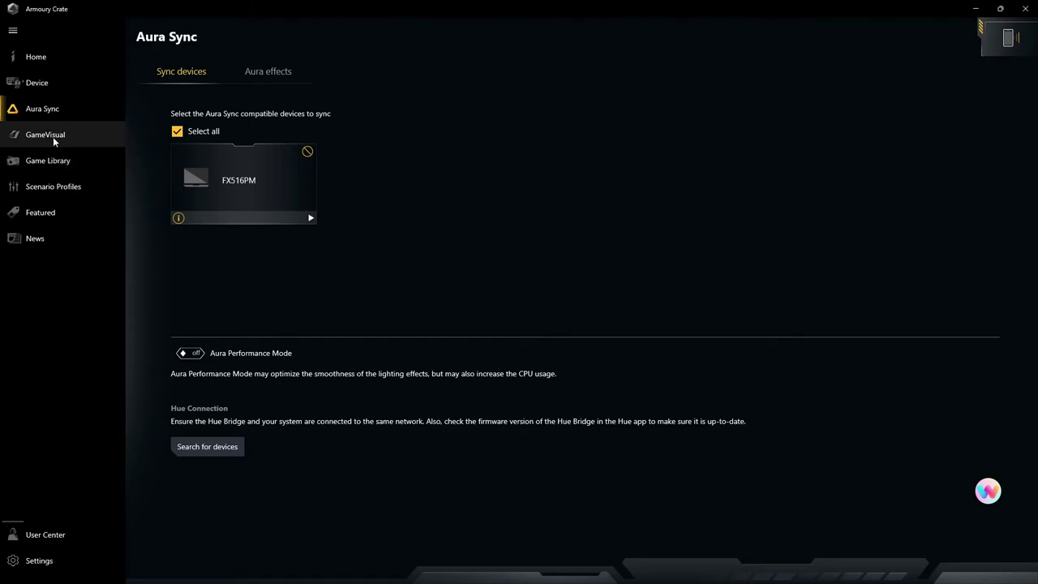
# Try the Racing, Eyecare, Vivid, RTS/RPG and Scenery display modes in GameVisual and switch back to FPS
pyautogui.click(53, 136)
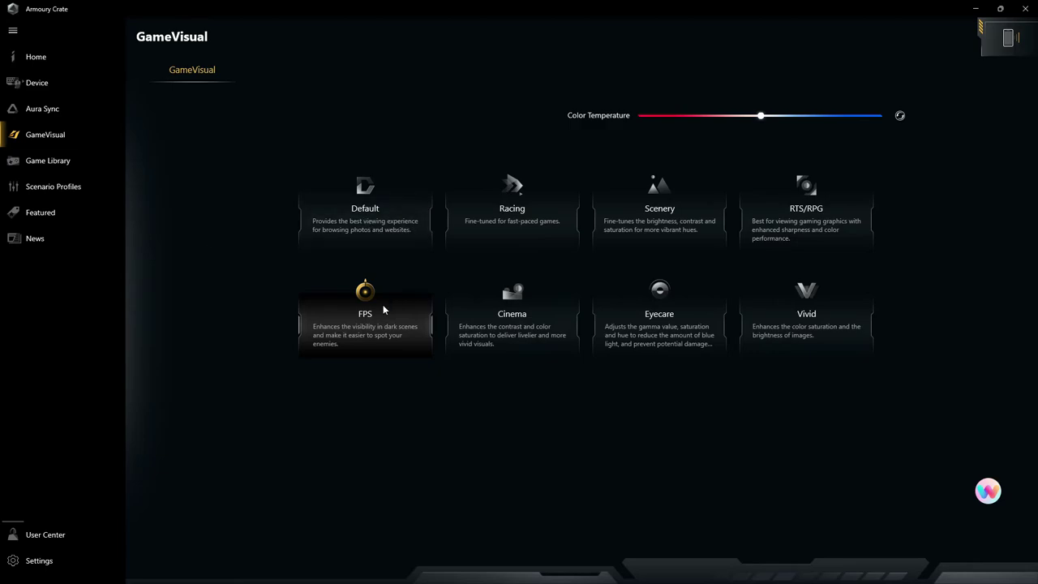
pyautogui.click(532, 223)
pyautogui.click(386, 327)
pyautogui.click(658, 330)
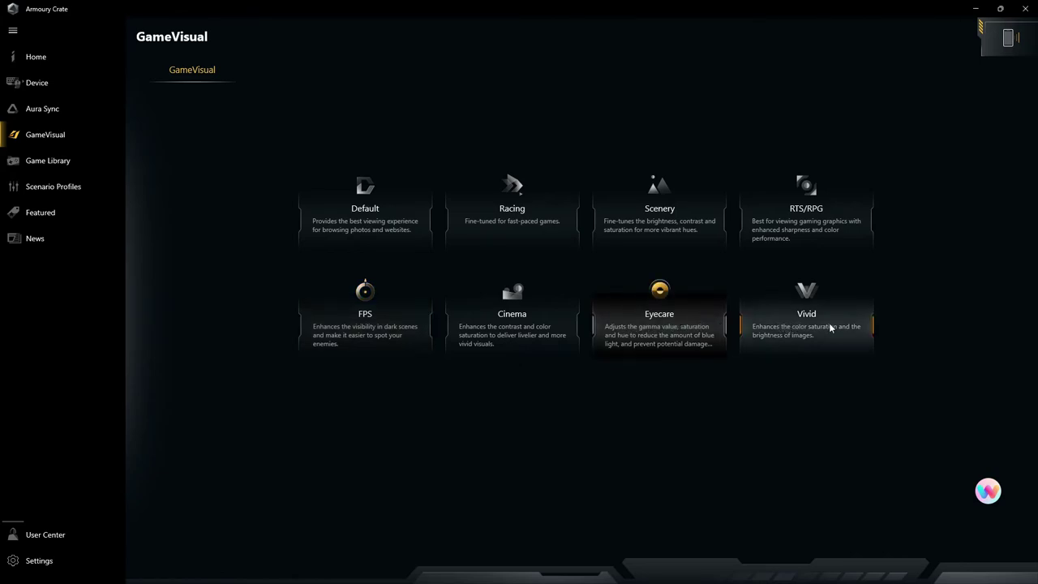
pyautogui.click(780, 326)
pyautogui.click(803, 241)
pyautogui.click(609, 227)
pyautogui.click(572, 217)
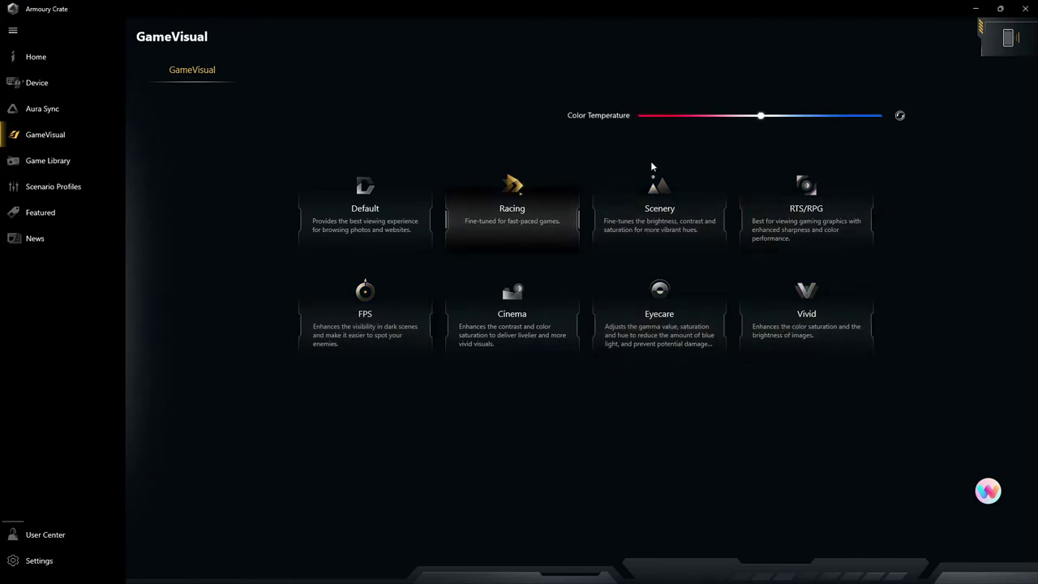
pyautogui.click(386, 322)
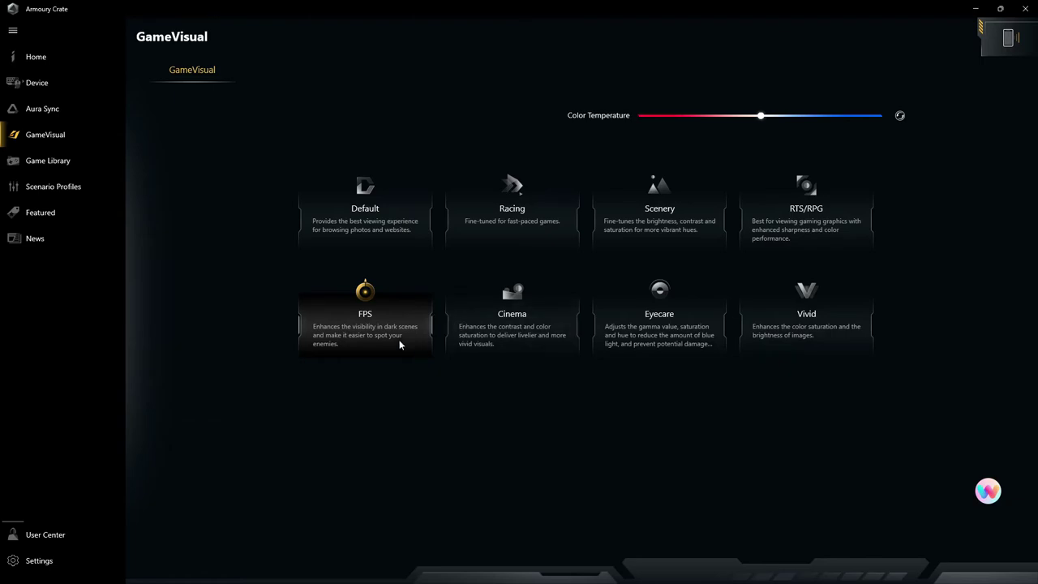
# Look over the games in the Game Library and the system and app configuration of Profile 1 in Scenario Profiles
pyautogui.click(67, 161)
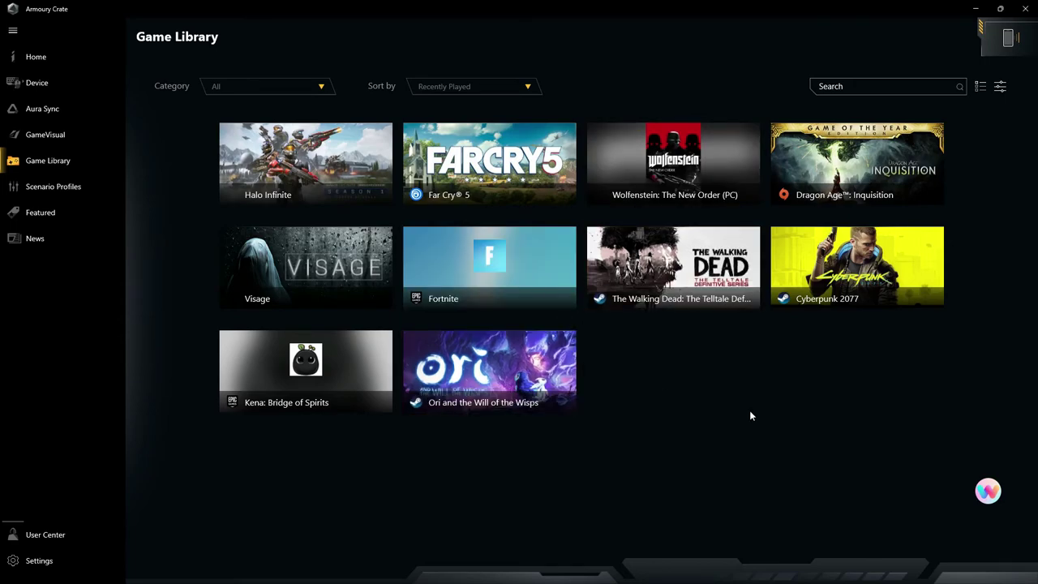
pyautogui.click(60, 185)
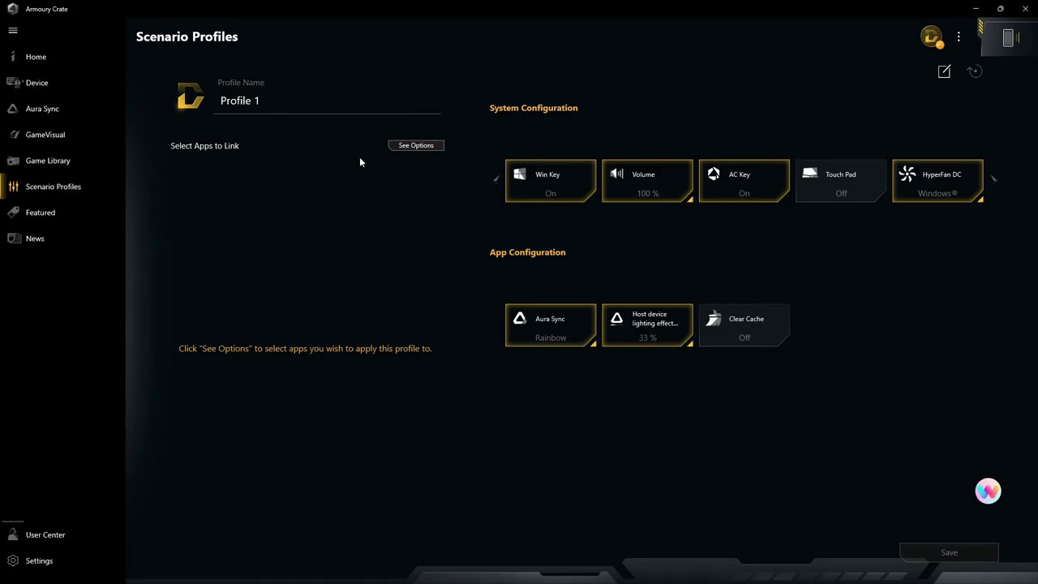
pyautogui.click(324, 101)
# Browse the Featured game deals, including the Game Offer Highlights and the Aura Ready games
pyautogui.click(86, 213)
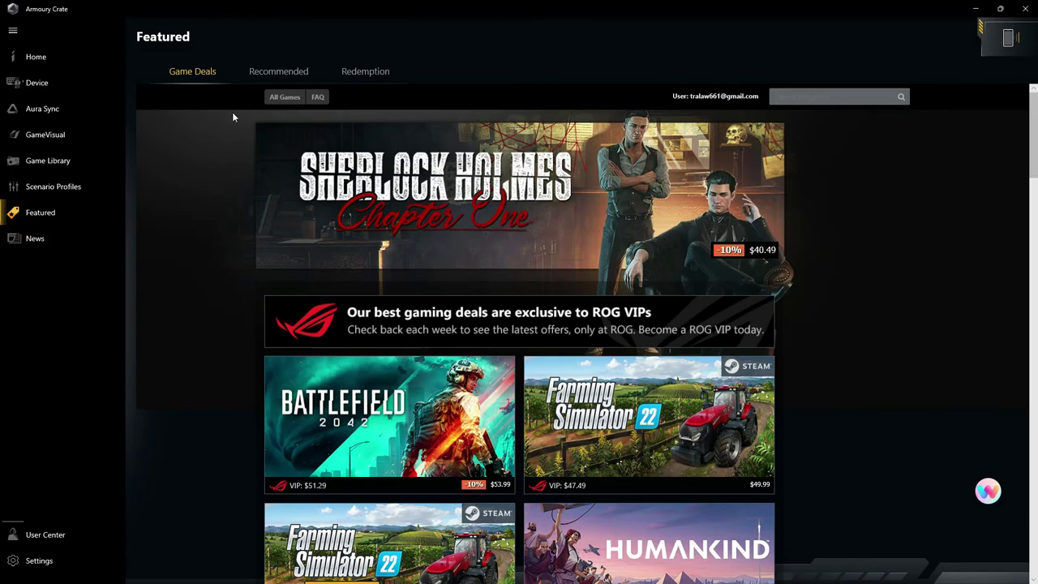
pyautogui.scroll(-15, 696, 199)
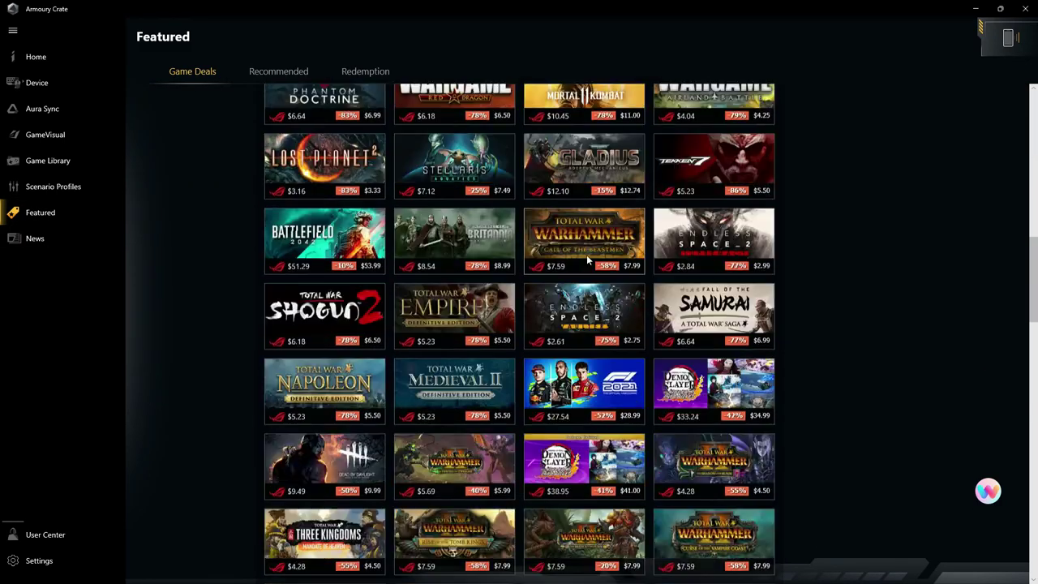
pyautogui.scroll(-12, 610, 258)
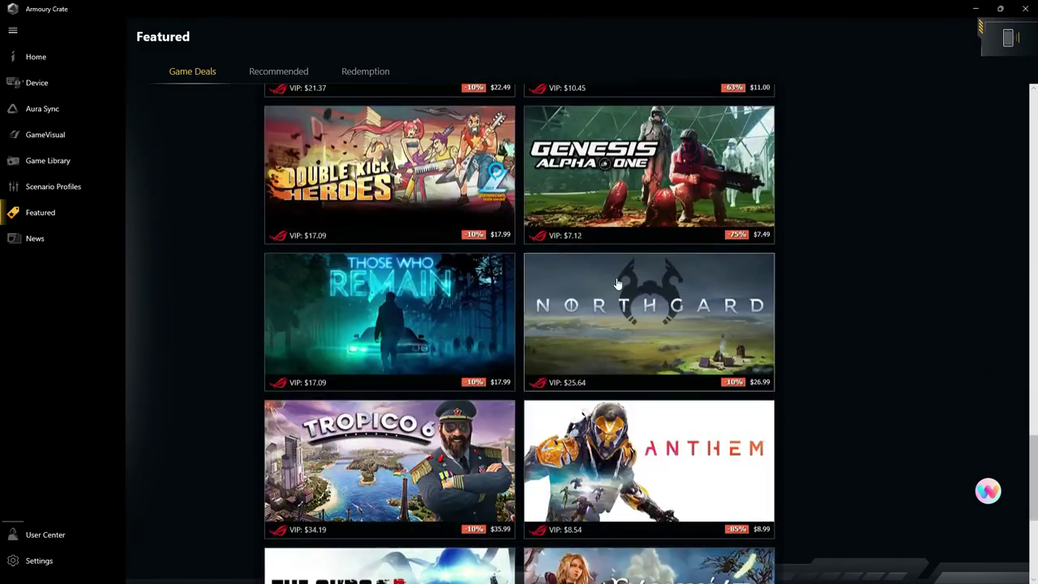
pyautogui.scroll(-1, 641, 328)
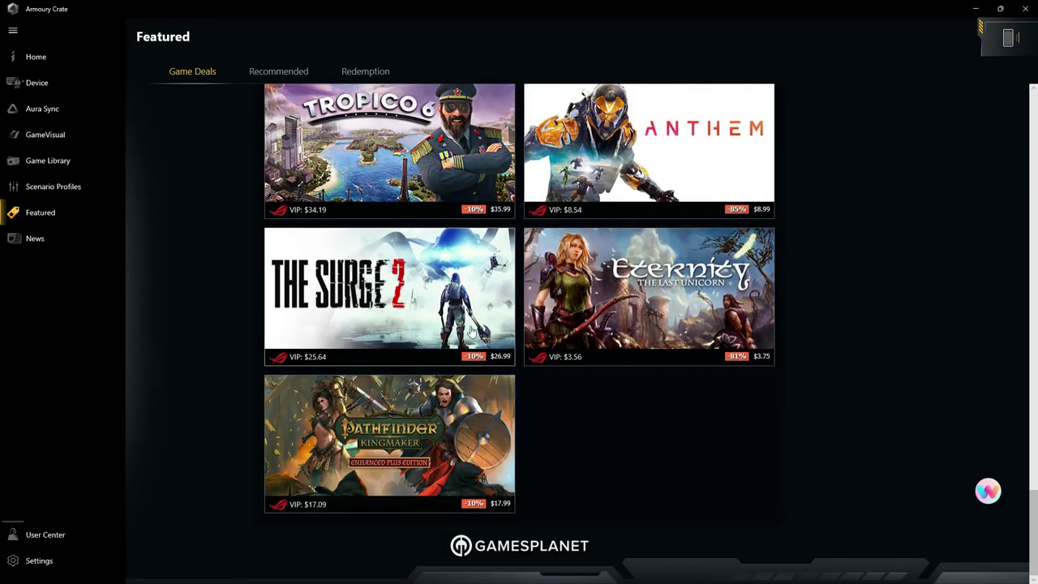
pyautogui.scroll(5, 472, 331)
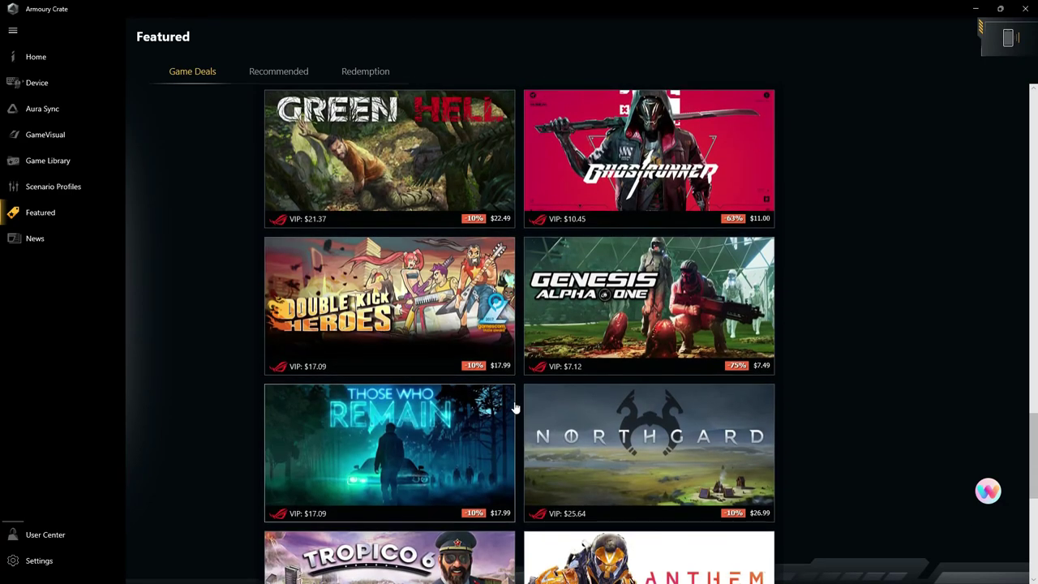
pyautogui.scroll(6, 515, 408)
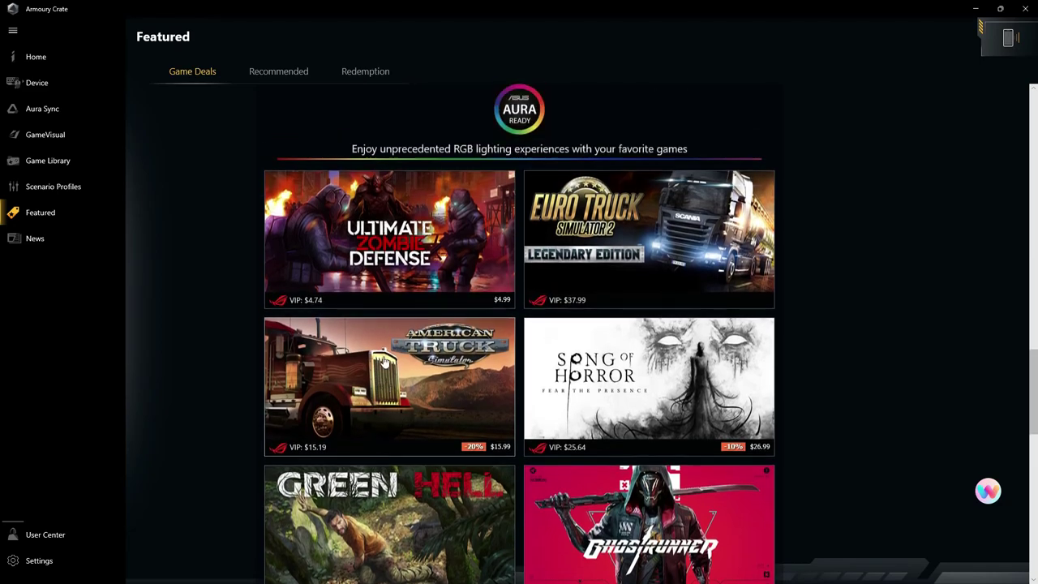
pyautogui.scroll(8, 385, 363)
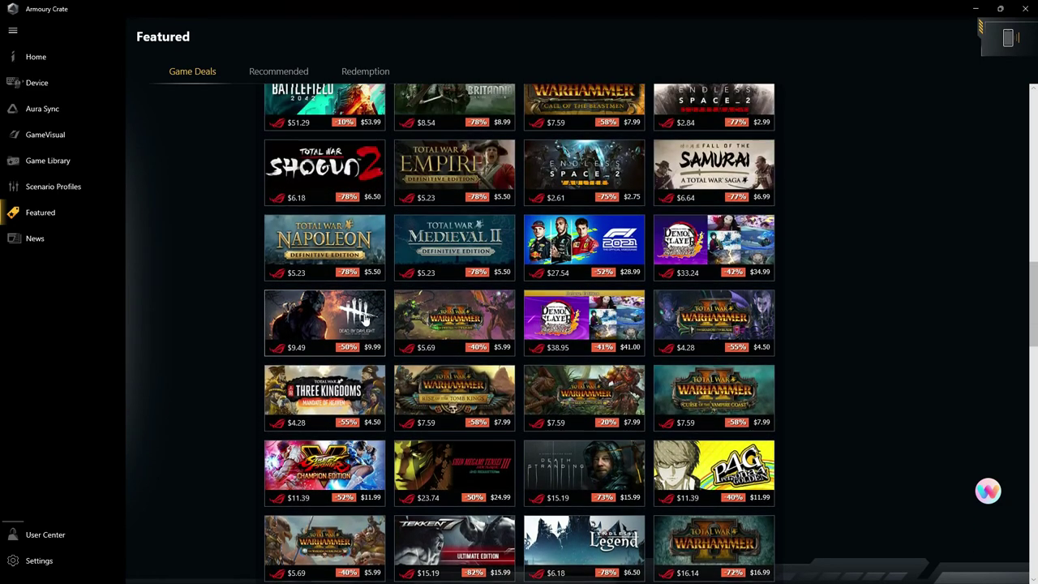
pyautogui.scroll(8, 366, 318)
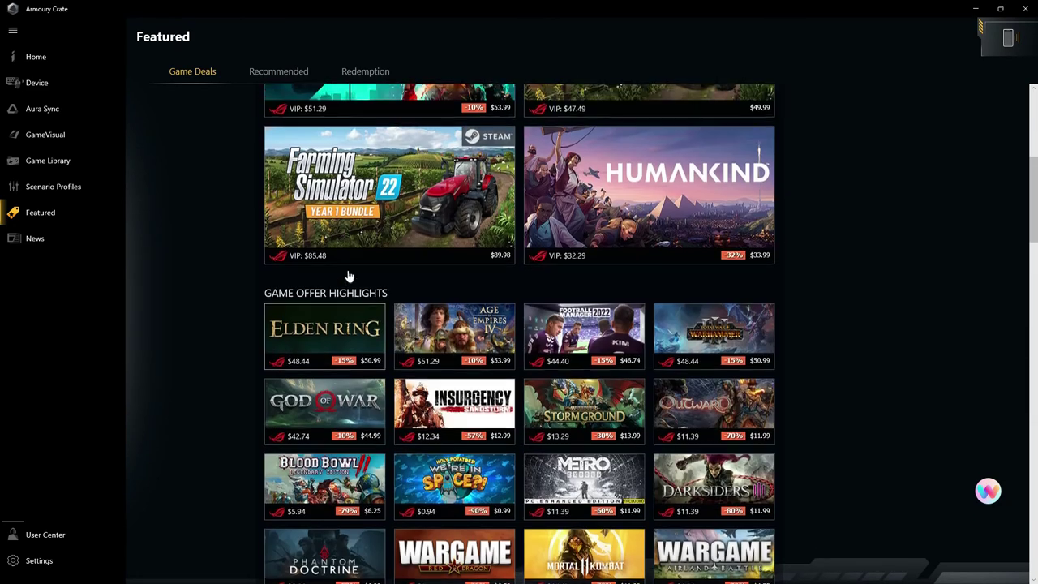
pyautogui.scroll(5, 486, 290)
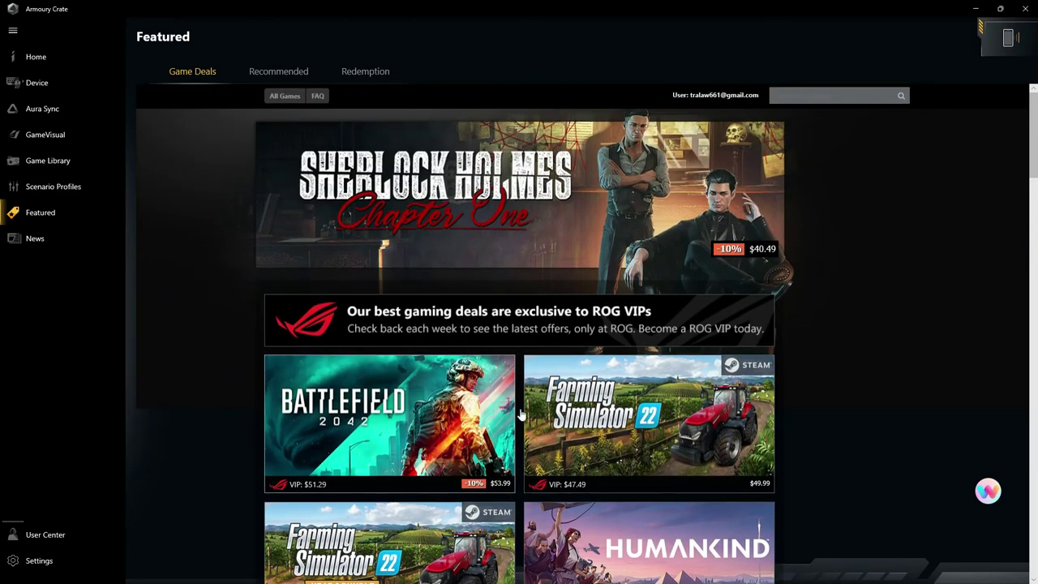
pyautogui.scroll(-2, 521, 415)
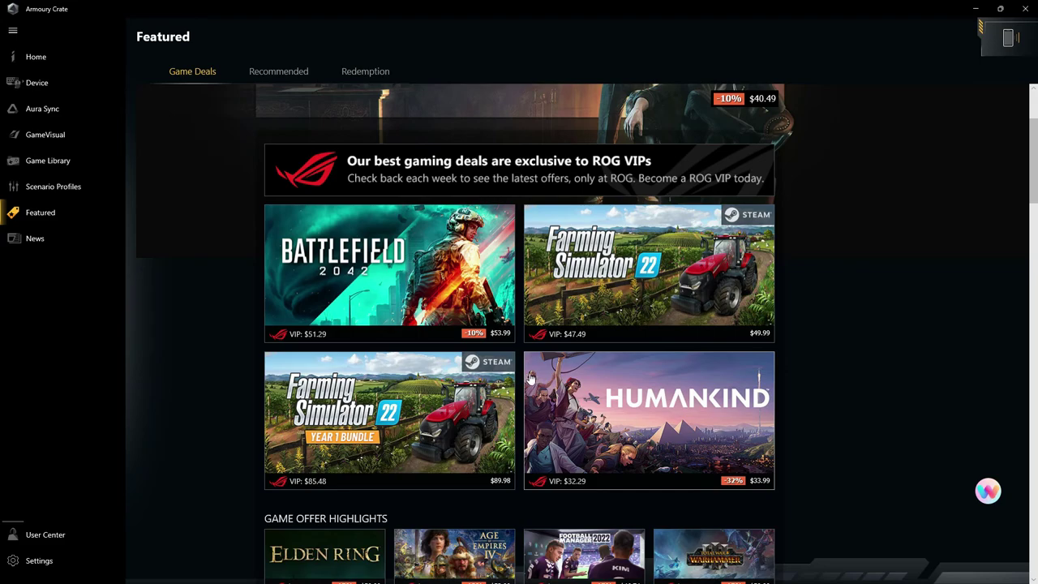
pyautogui.scroll(-6, 530, 378)
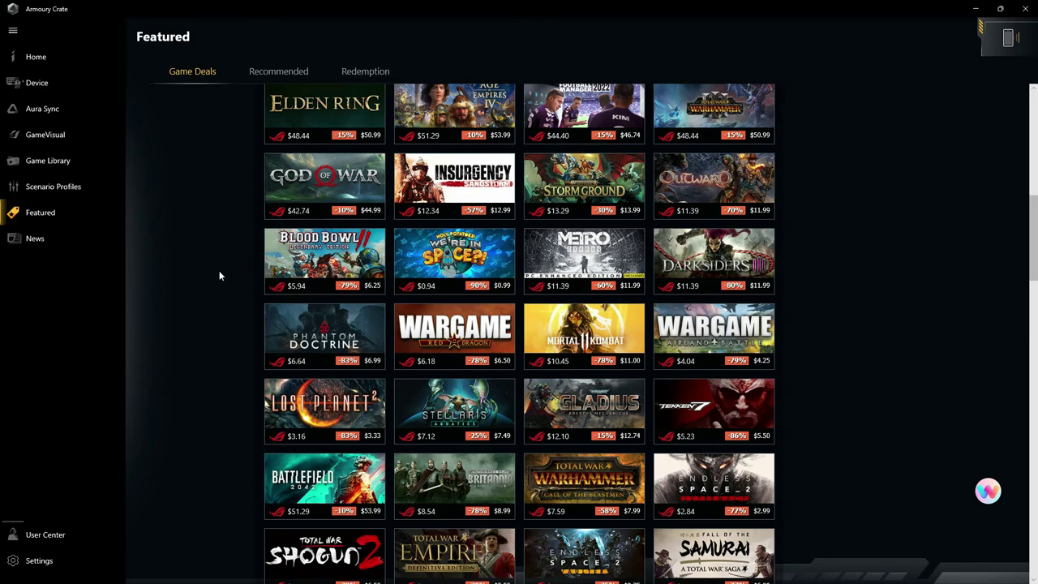
pyautogui.scroll(3, 219, 276)
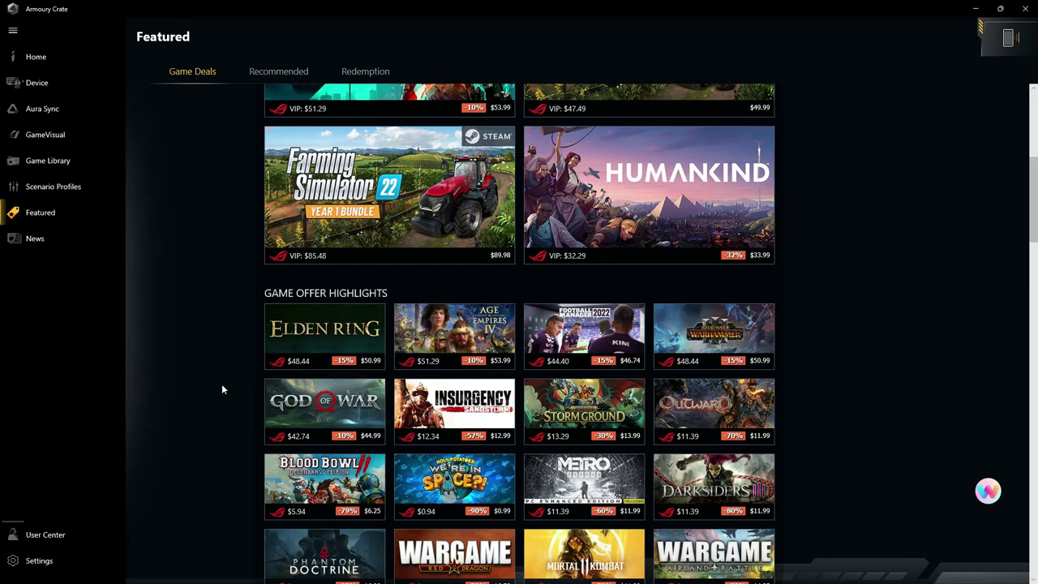
pyautogui.scroll(-12, 221, 389)
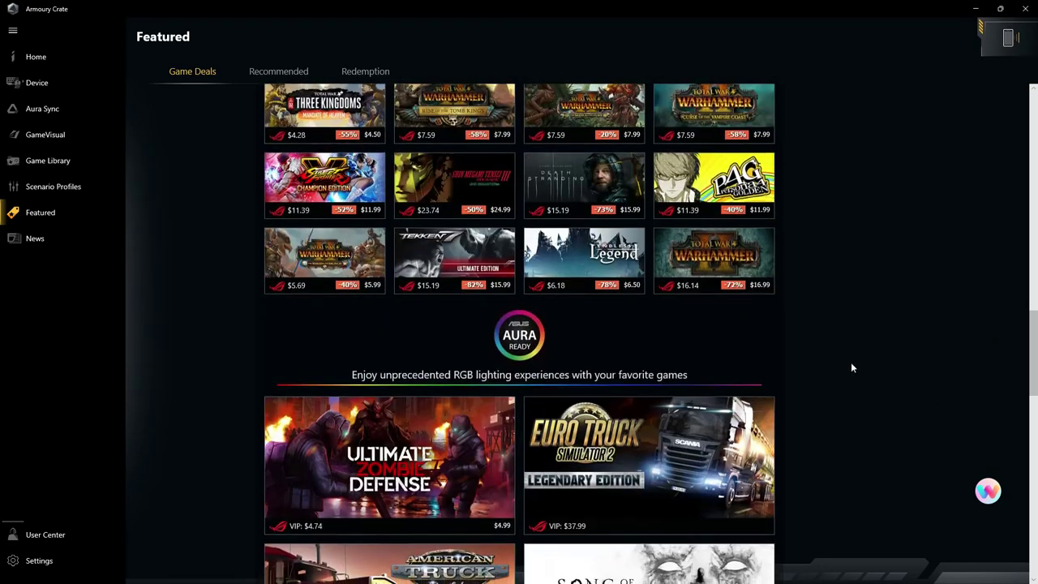
pyautogui.scroll(-5, 724, 354)
pyautogui.scroll(6, 324, 316)
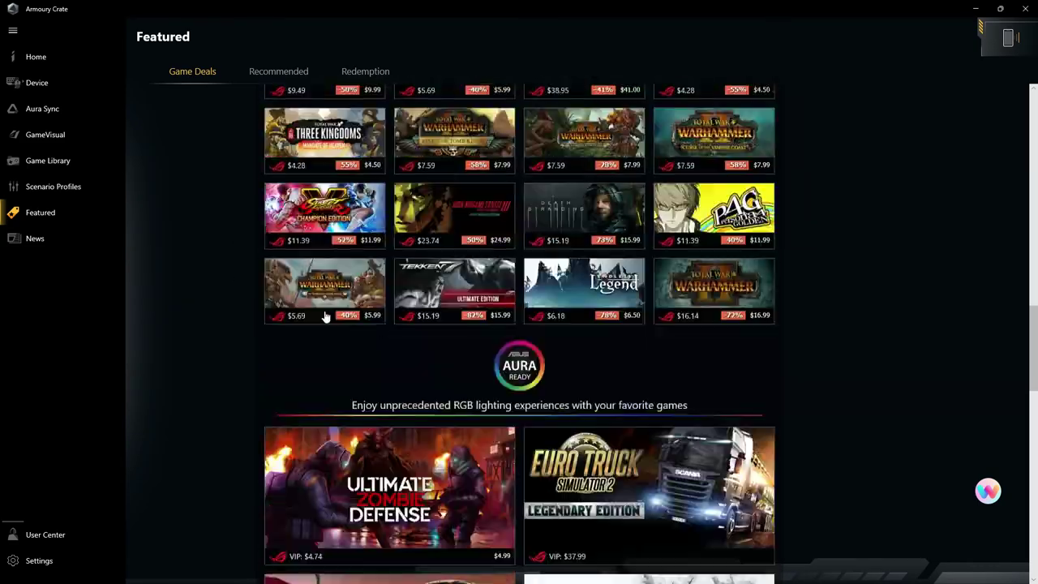
pyautogui.scroll(15, 324, 316)
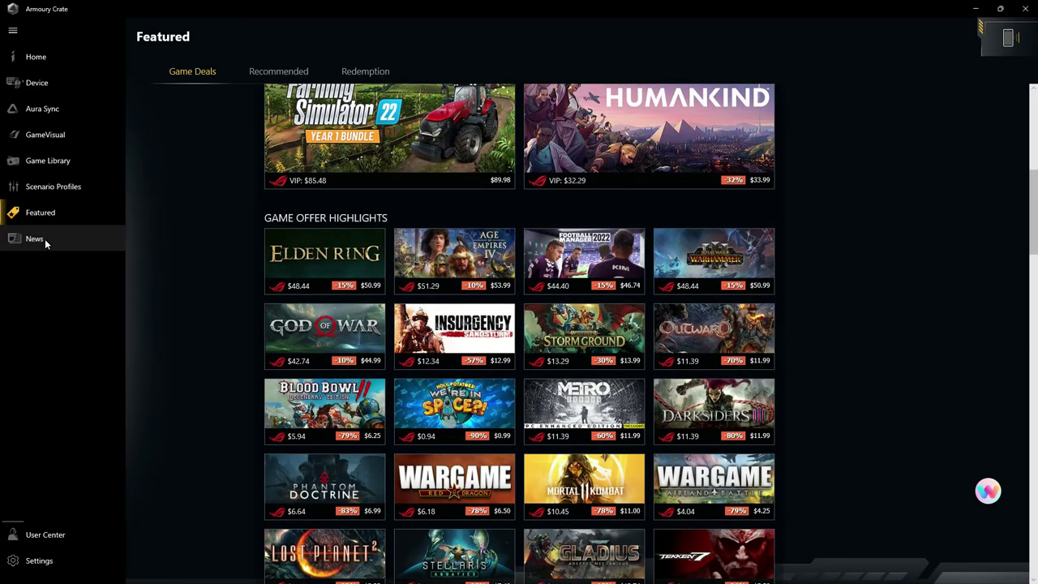
# Look over the articles on the News page and return to the Home page
pyautogui.click(45, 238)
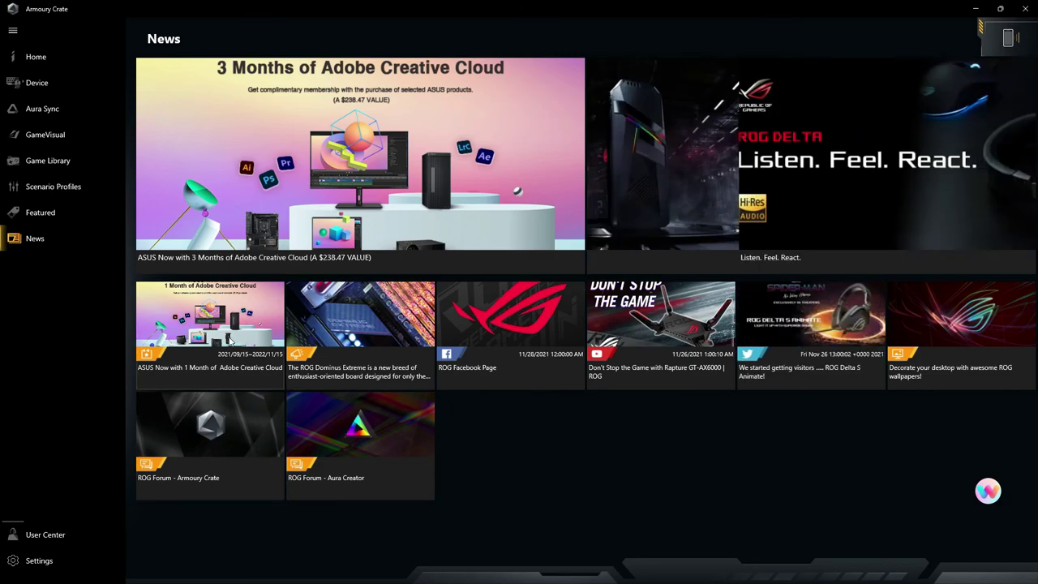
pyautogui.click(47, 60)
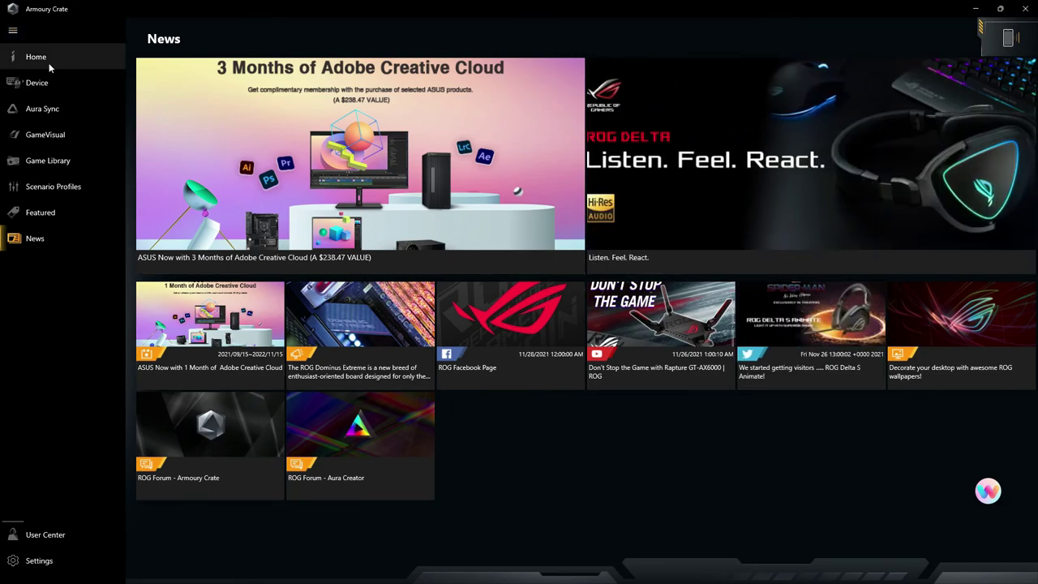